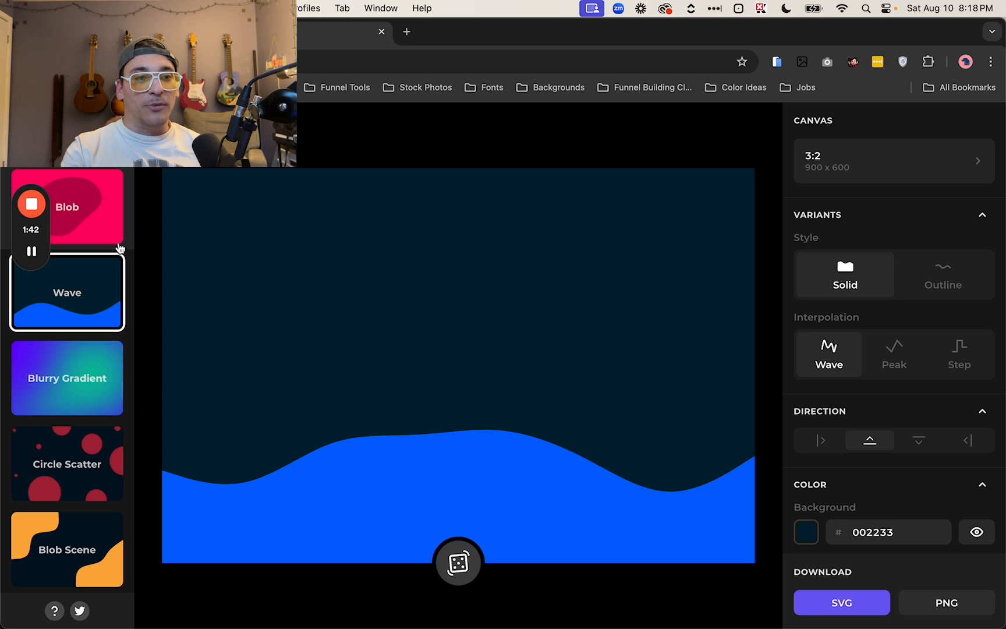
Preview the generators from Blurry Gradient through Blob Scatter, including Circle Scatter, Blob Scene, Layered Waves and Stacked Waves
click(96, 398)
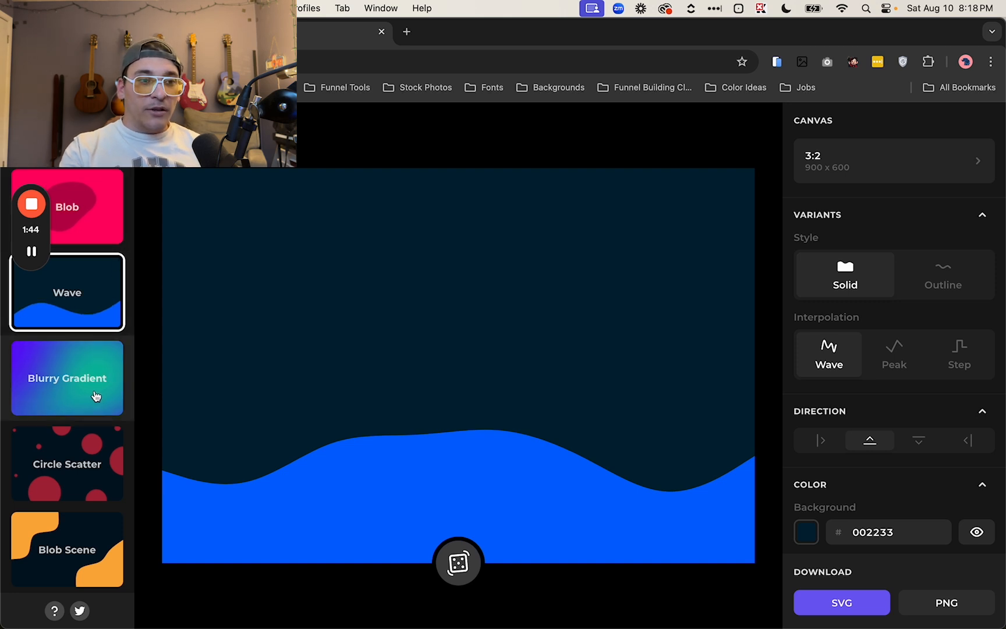
click(86, 458)
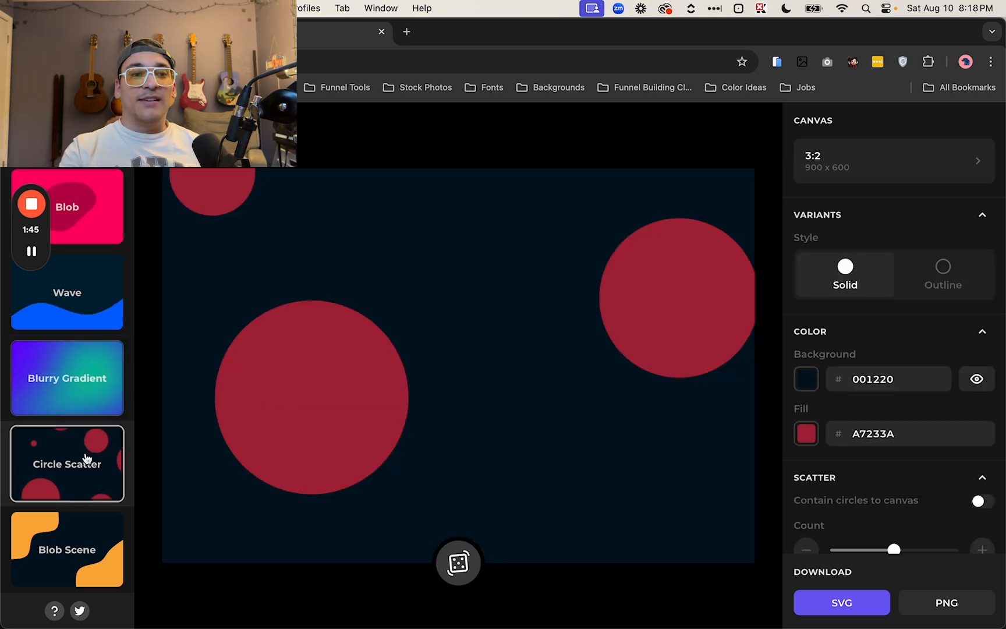
click(74, 540)
scroll(74, 540, down, 5)
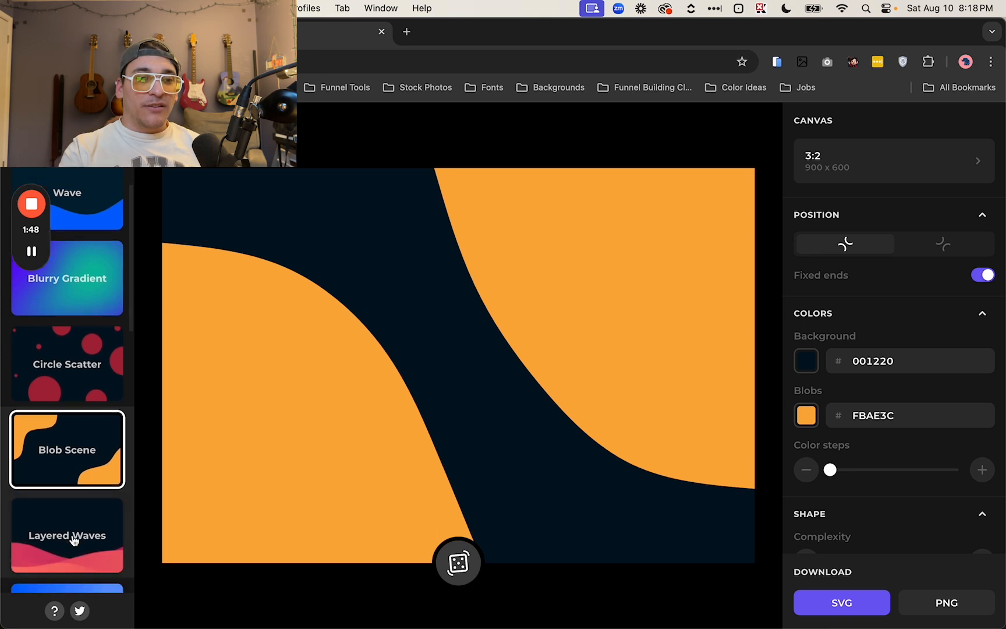
click(74, 539)
click(74, 540)
scroll(74, 533, down, 3)
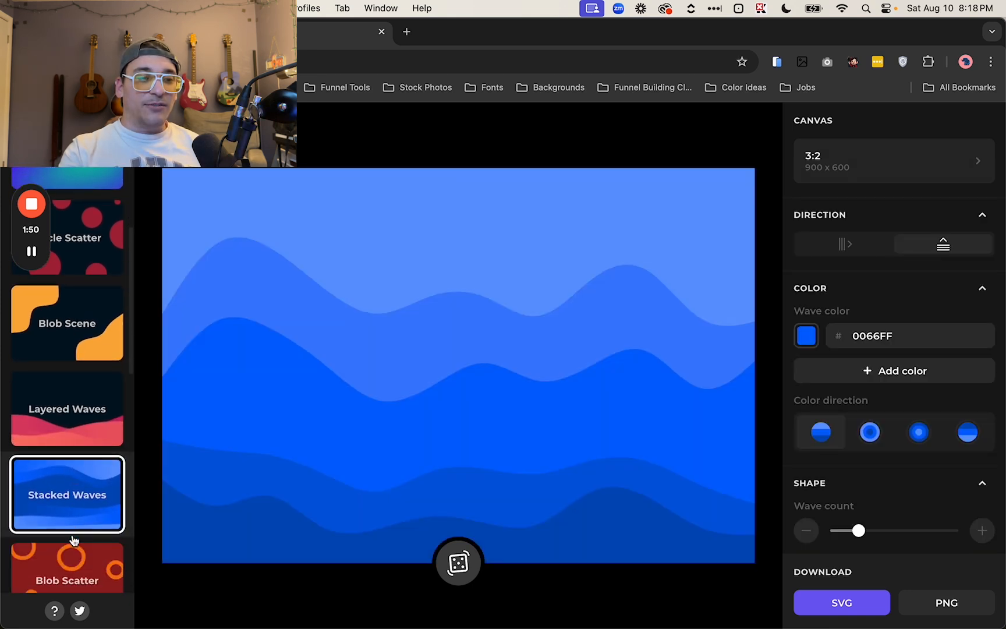
click(74, 524)
scroll(73, 524, down, 3)
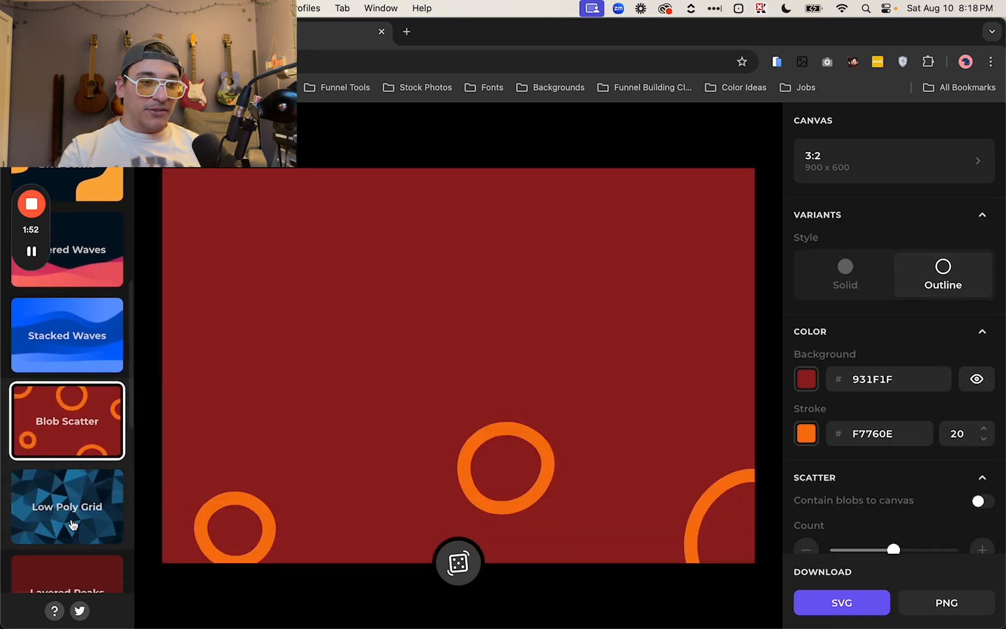
Preview the remaining generators from Low Poly Grid through Symbol Scatter, including the peaks, polygon and steps designs
click(73, 524)
scroll(73, 524, down, 4)
click(73, 524)
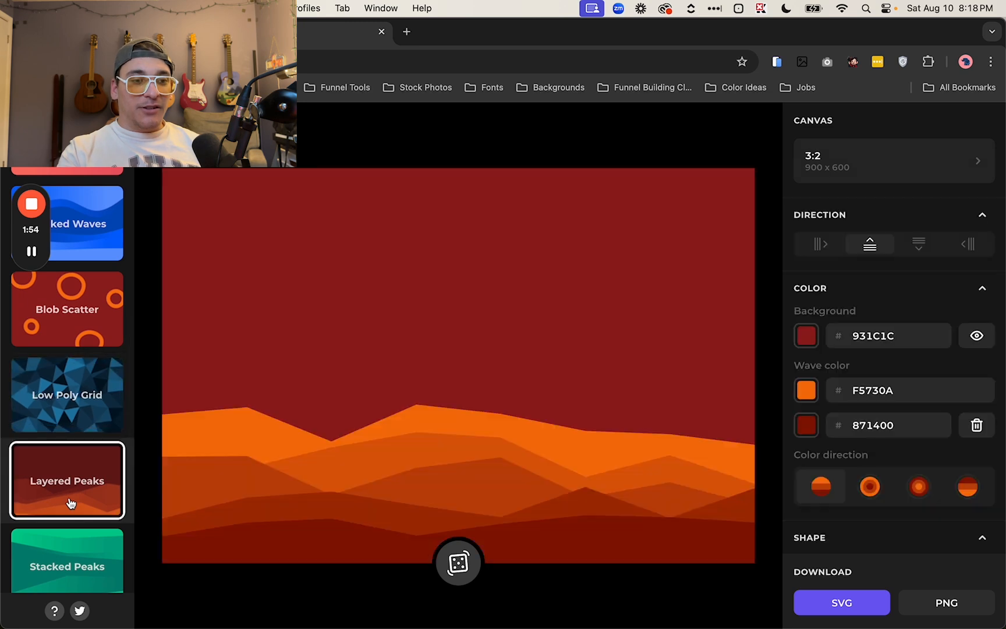
scroll(71, 542, down, 1)
click(71, 556)
scroll(71, 553, down, 3)
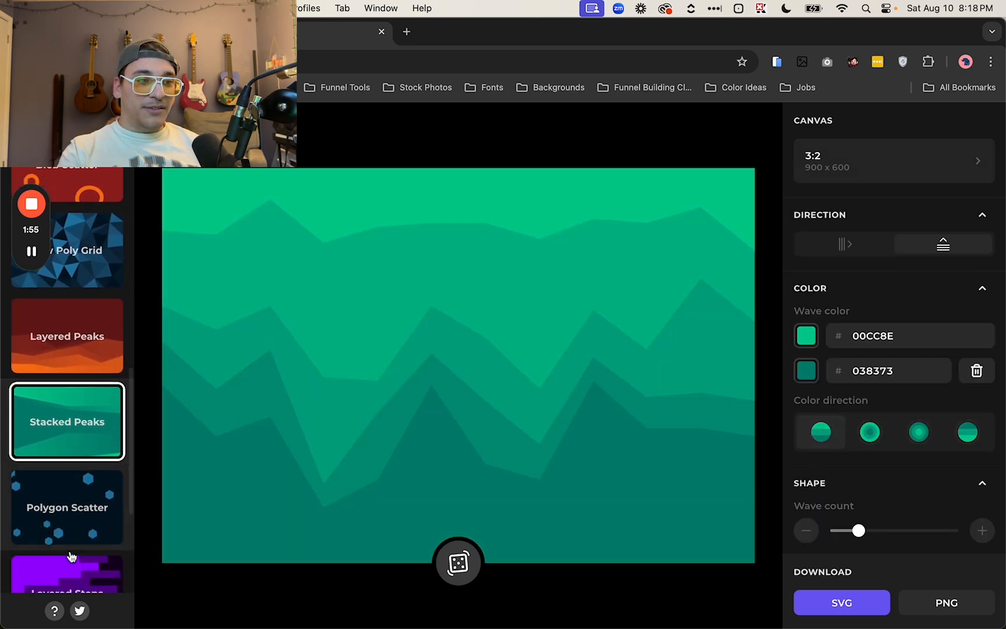
click(73, 522)
scroll(71, 521, down, 3)
click(69, 519)
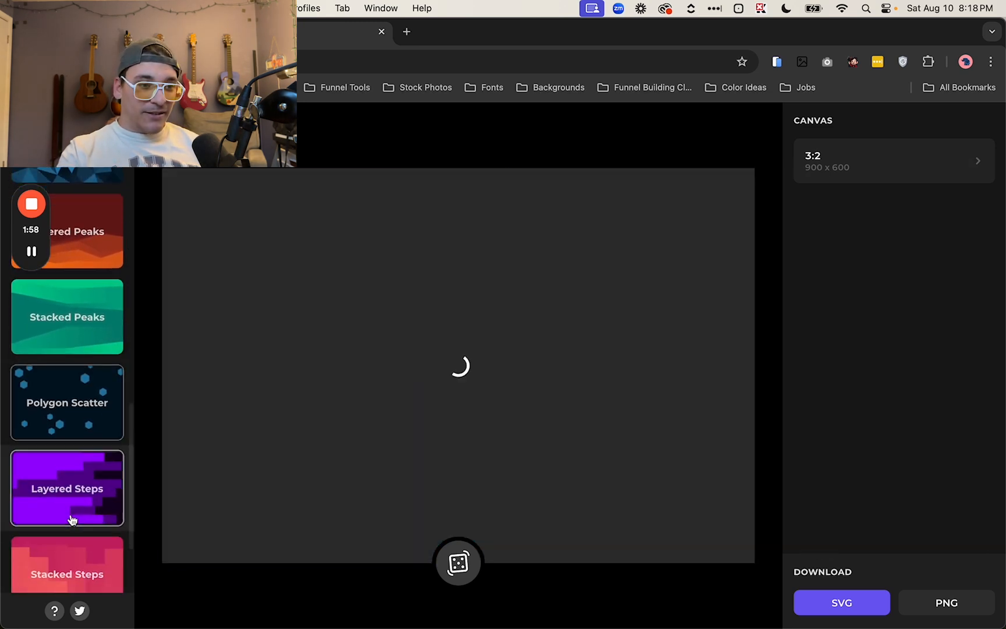
scroll(70, 519, down, 1)
click(70, 566)
scroll(70, 566, down, 1)
click(69, 547)
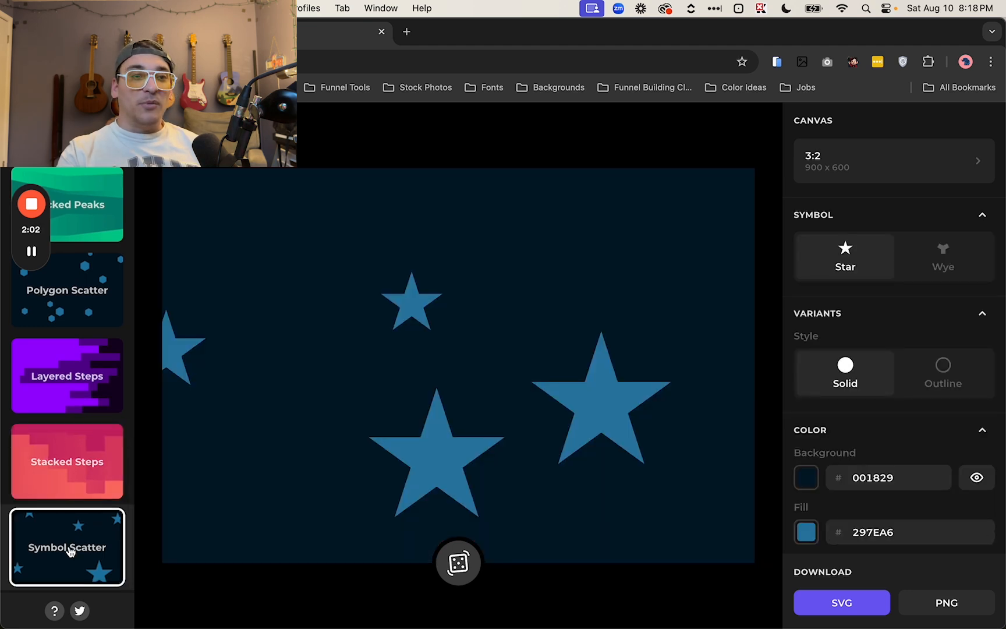
Choose the Layered Waves generator and review its canvas dimension presets without changing the size
scroll(70, 552, down, 5)
scroll(72, 545, up, 2)
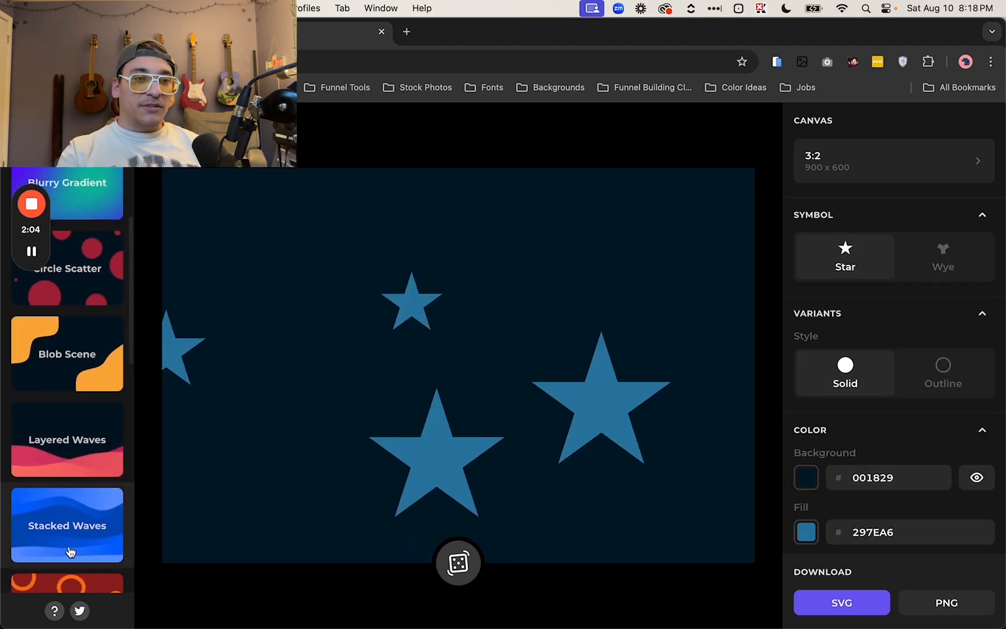
click(78, 441)
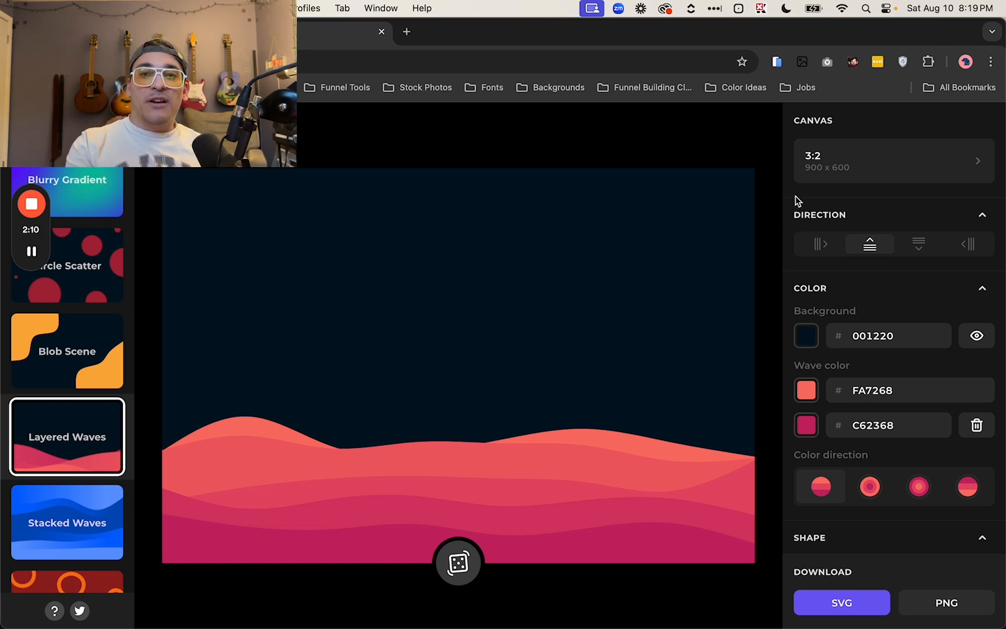
click(826, 185)
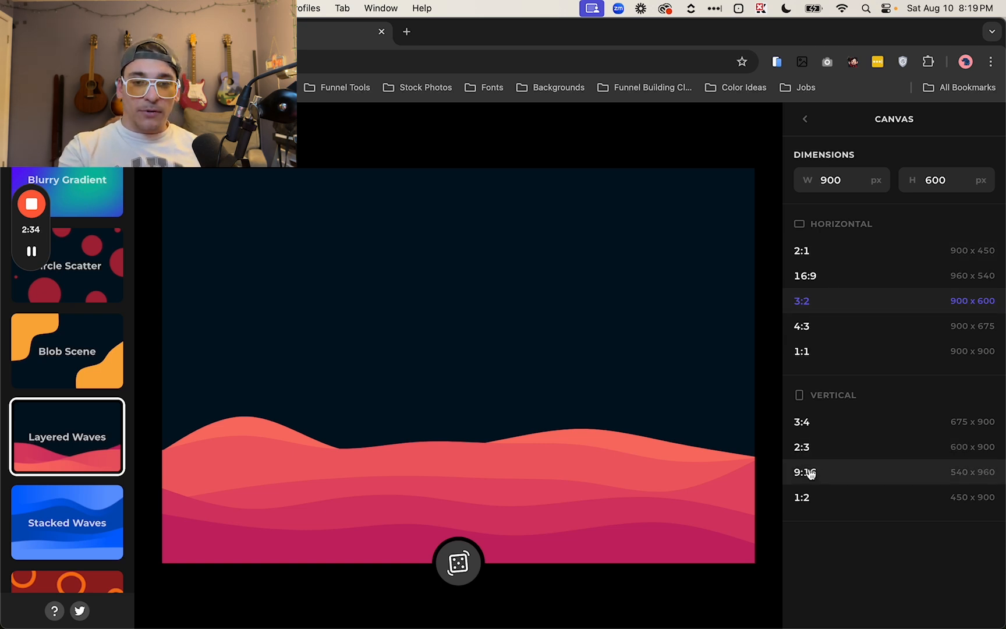
click(806, 120)
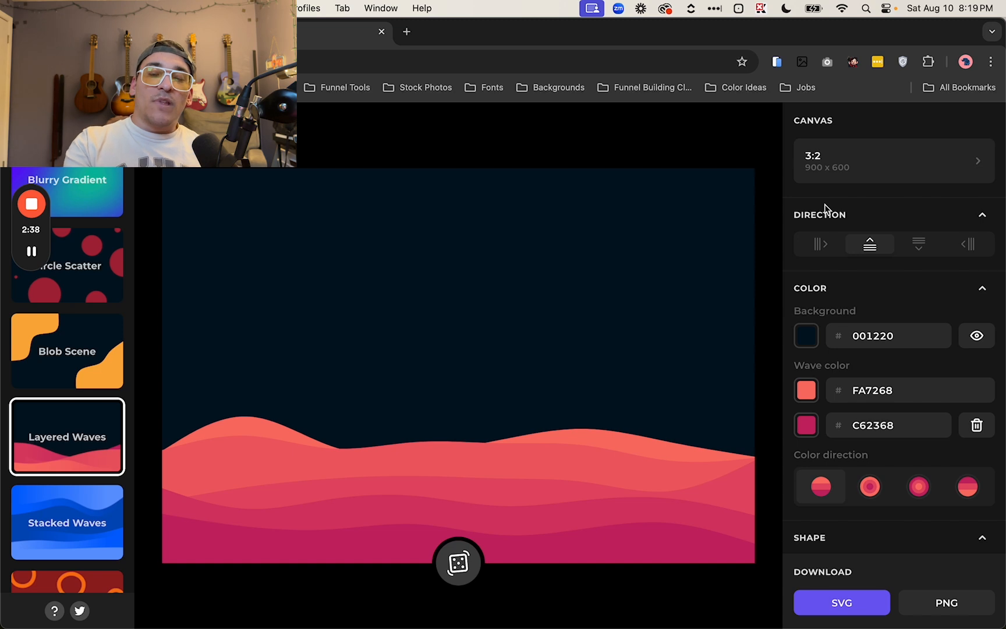
Try the layered waves in each of the four directions, ending with the waves rising from the canvas's lower edge
click(820, 245)
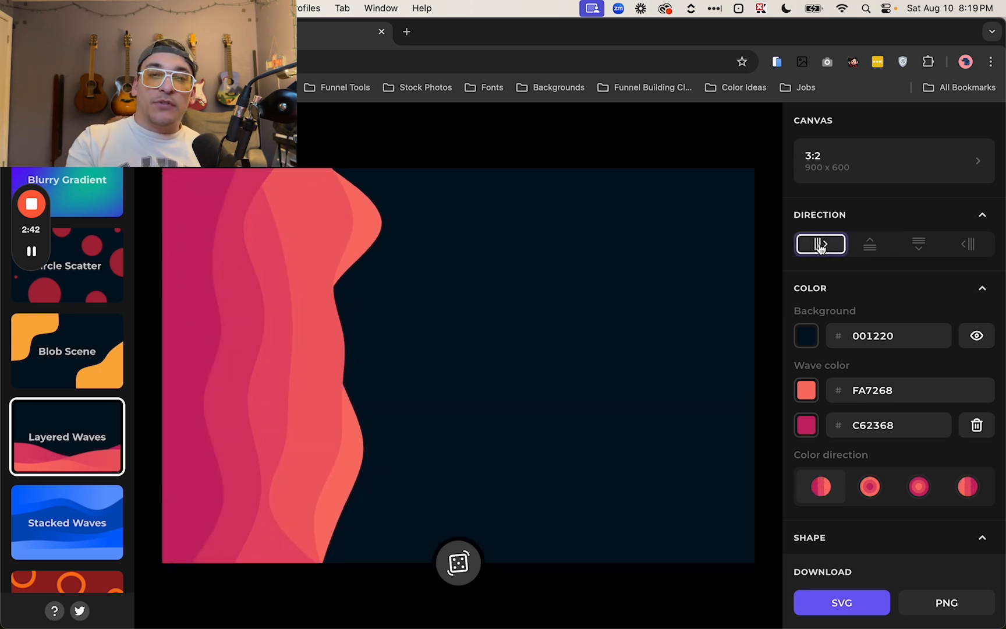
click(876, 251)
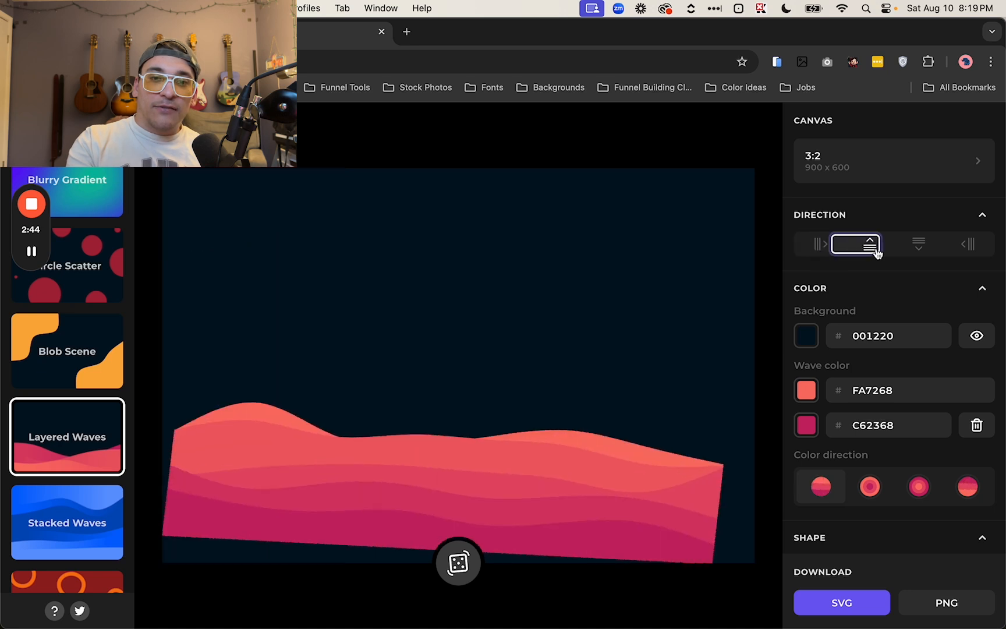
click(926, 249)
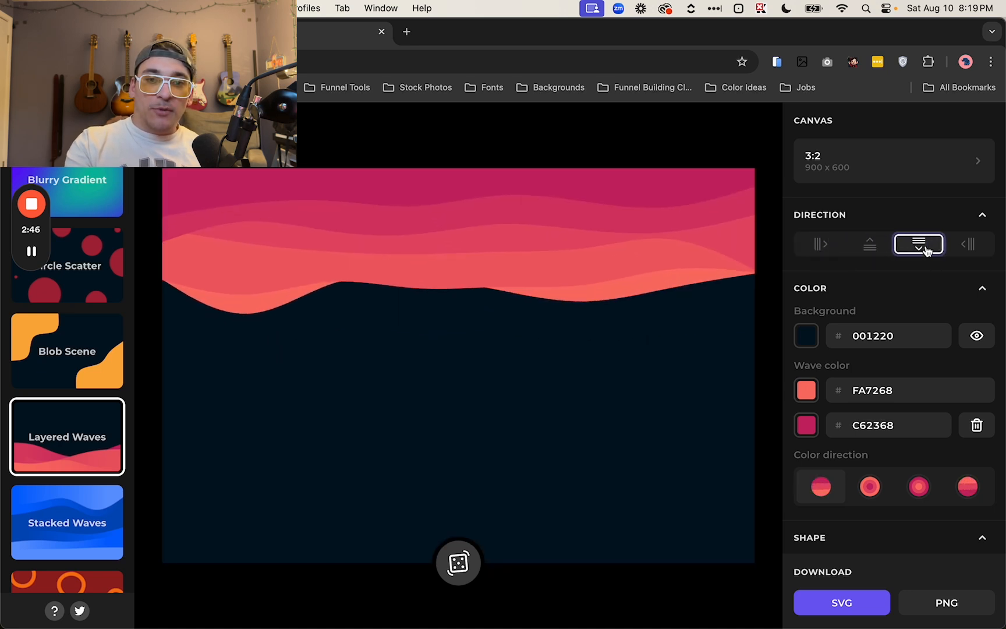
click(967, 250)
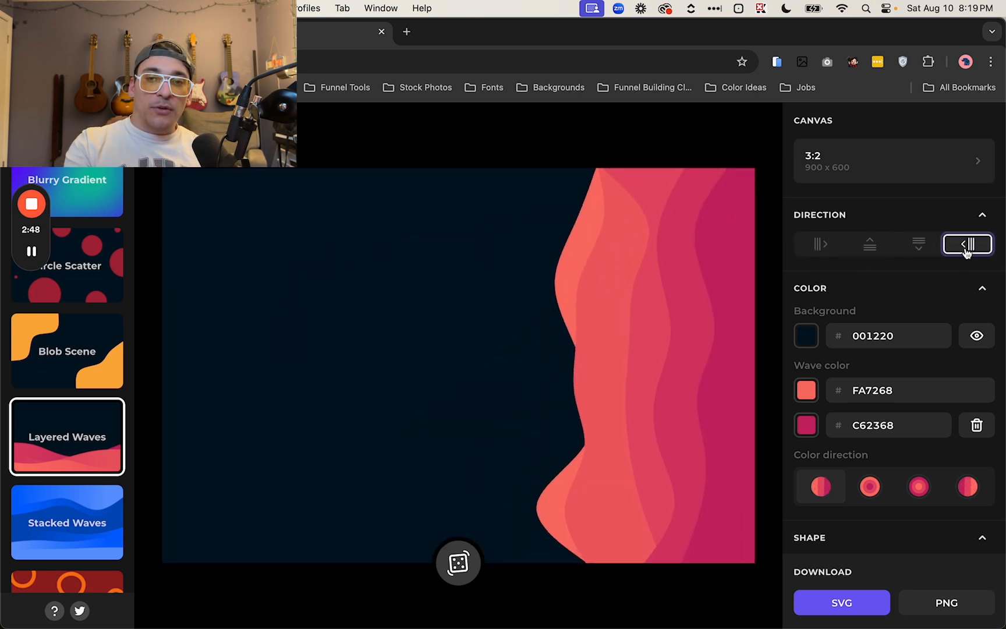
click(864, 250)
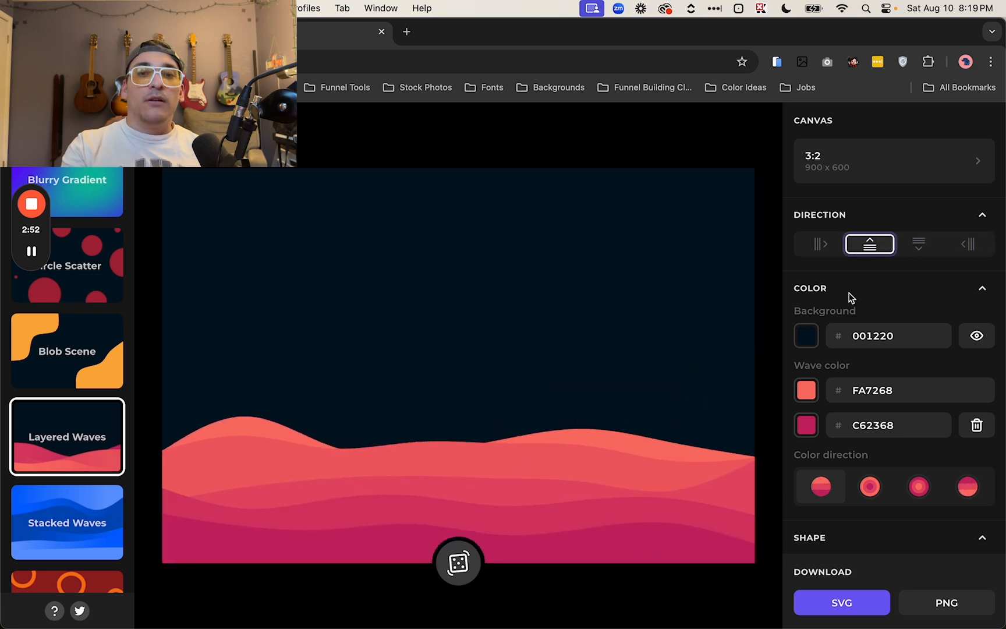
Try white and blue 0066FF as the background color, then settle on the dark navy swatch 001122
click(814, 338)
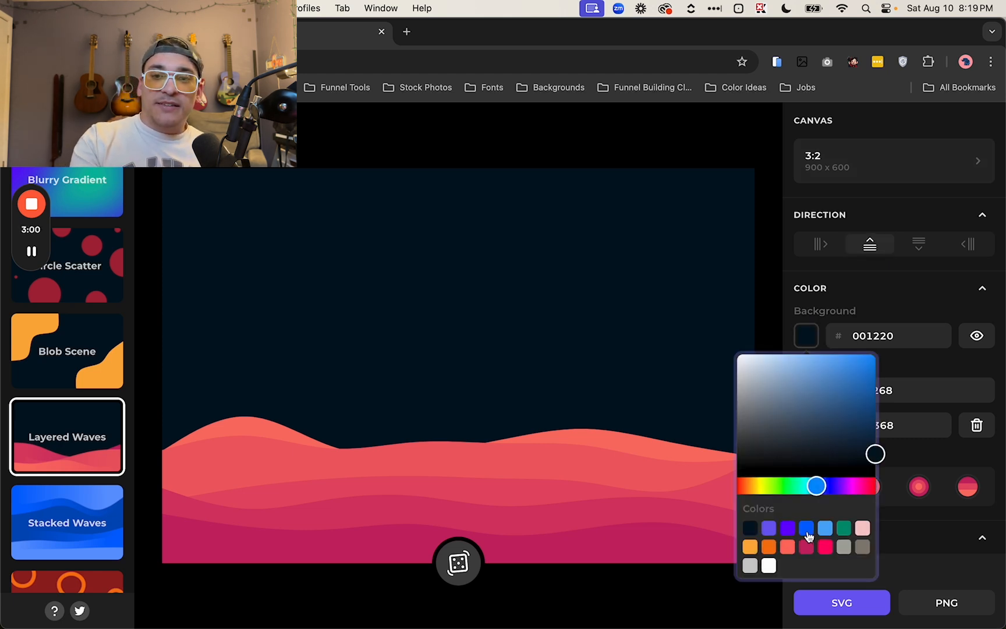
click(771, 566)
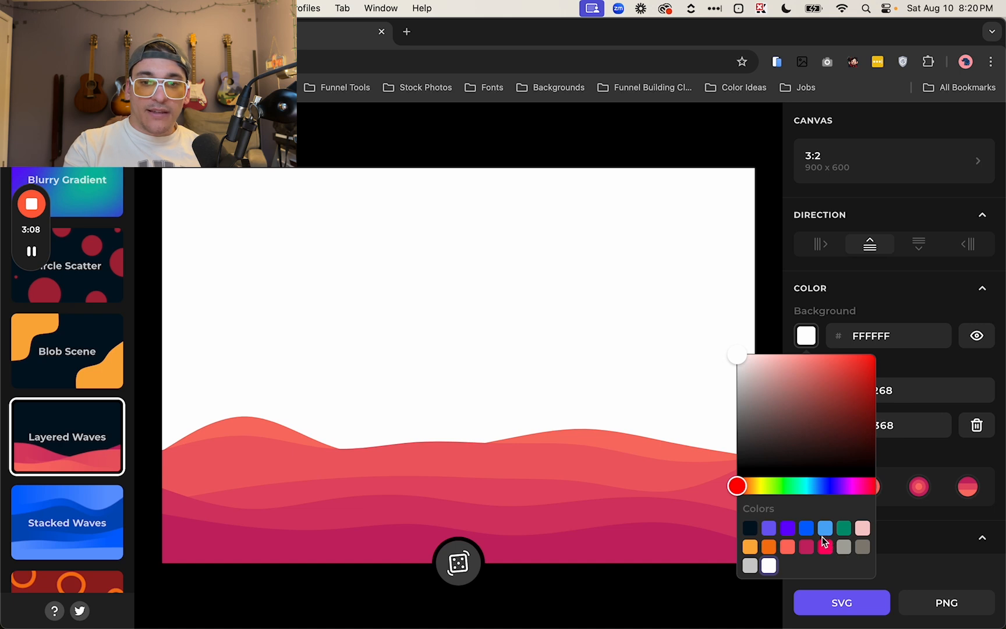
click(807, 529)
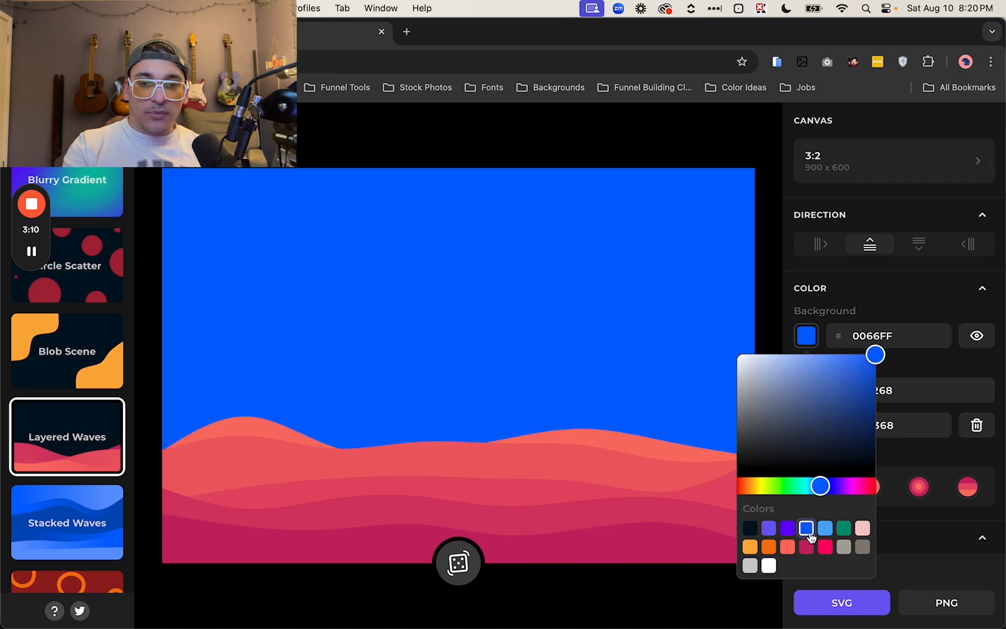
click(751, 530)
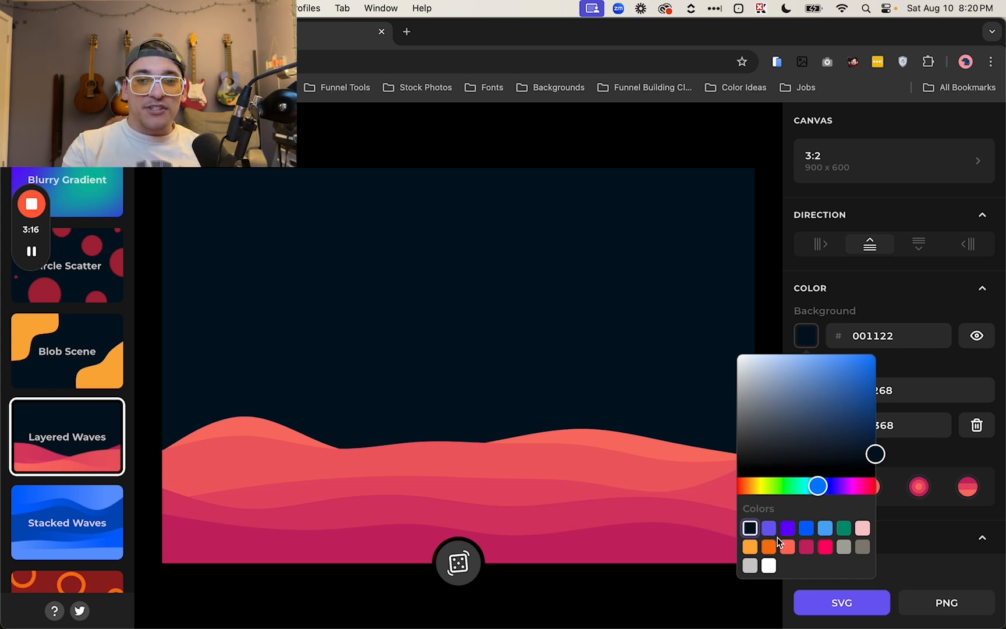
click(913, 314)
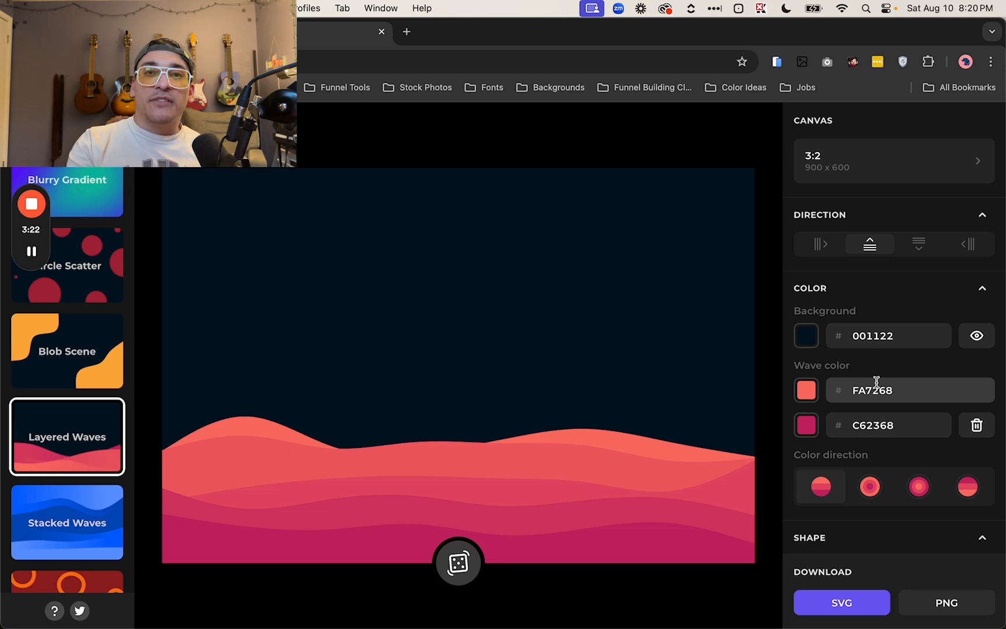
Set the first wave color to purple 6600FF and the second wave color to lighter violet 715DF2
click(806, 390)
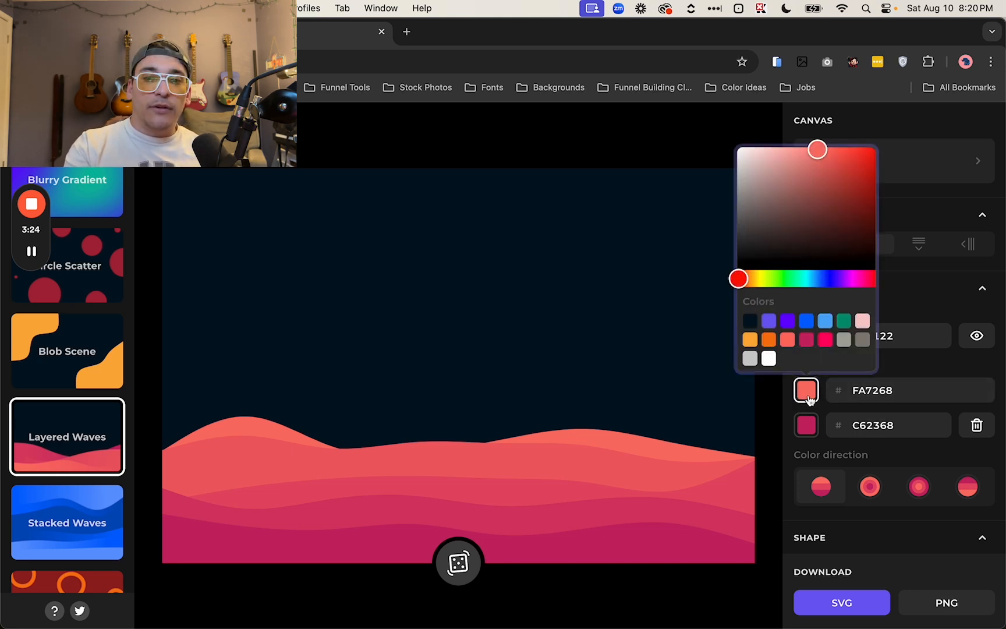
click(787, 320)
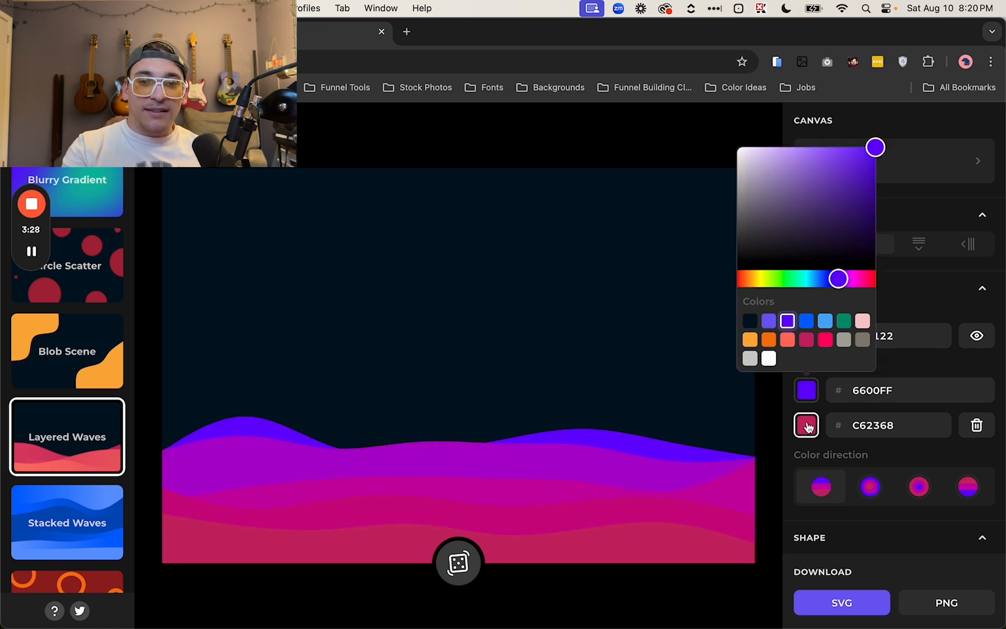
click(807, 427)
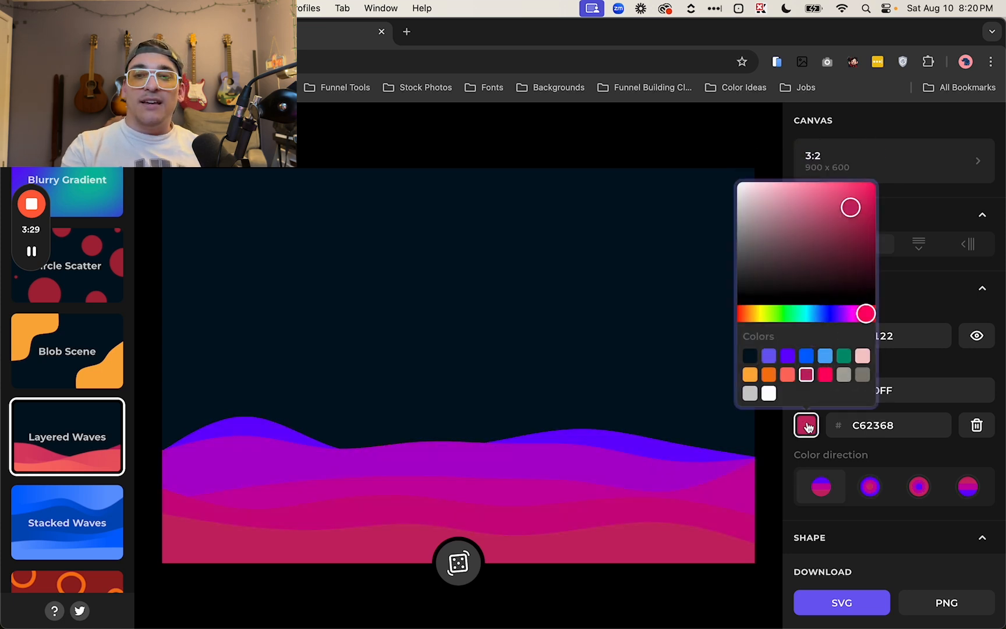
click(768, 356)
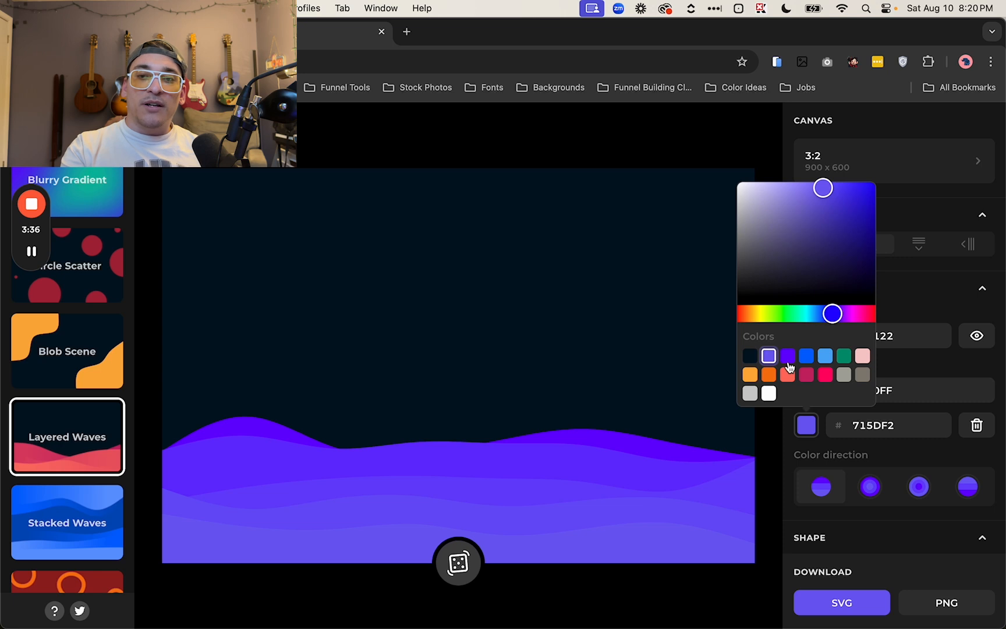
click(794, 430)
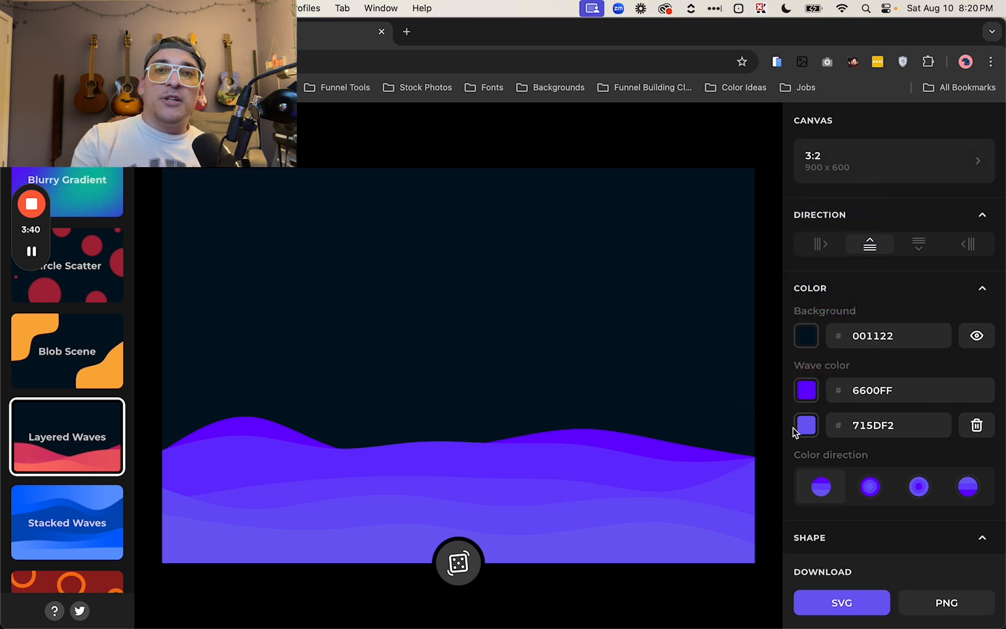
Compare the four color direction options on the waves, ending with the first wave color at the crest fading downward
click(870, 488)
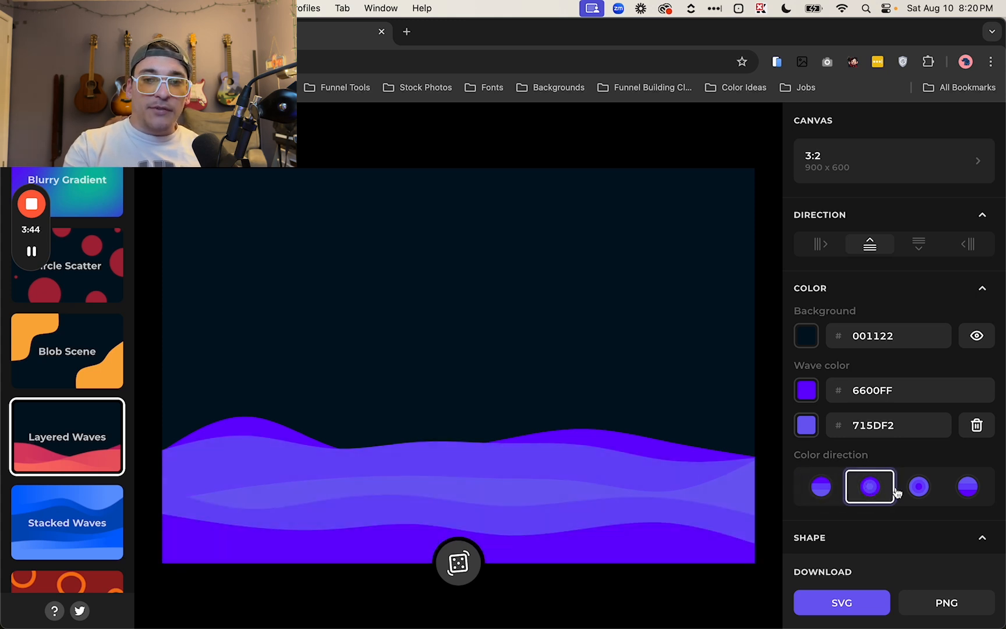
click(920, 488)
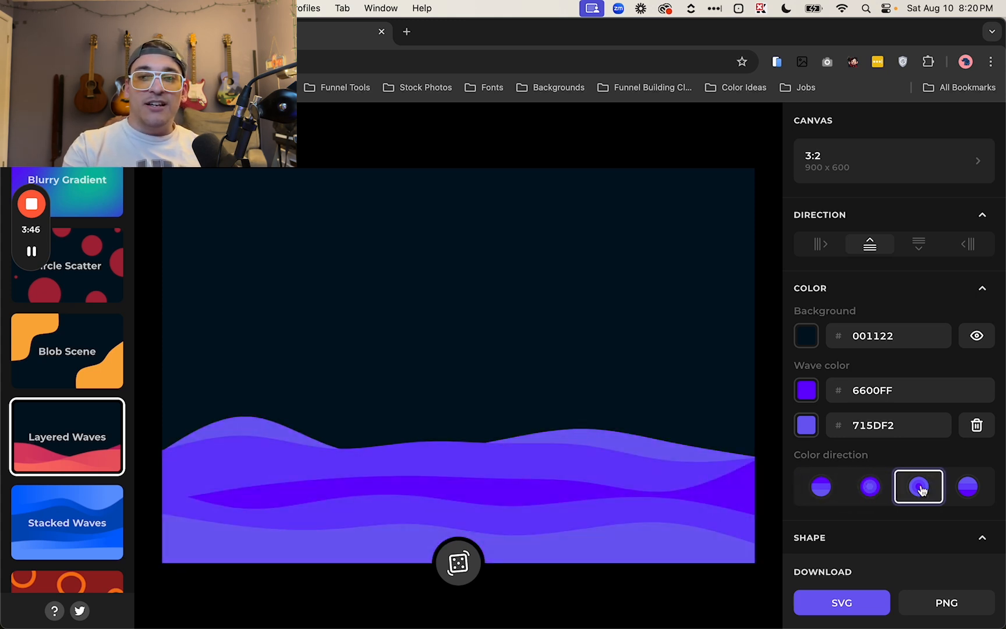
click(975, 497)
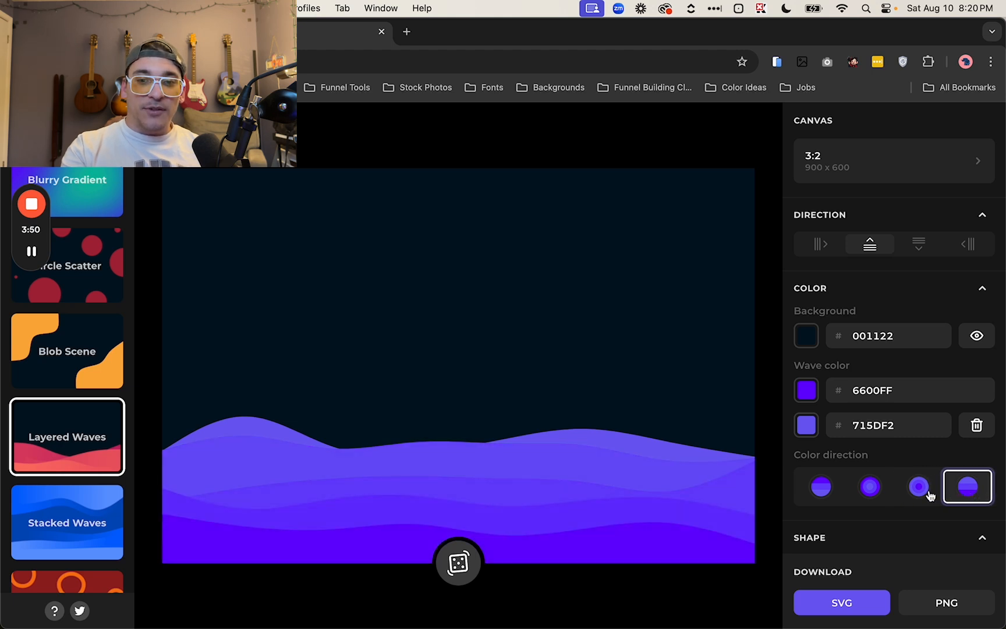
click(872, 492)
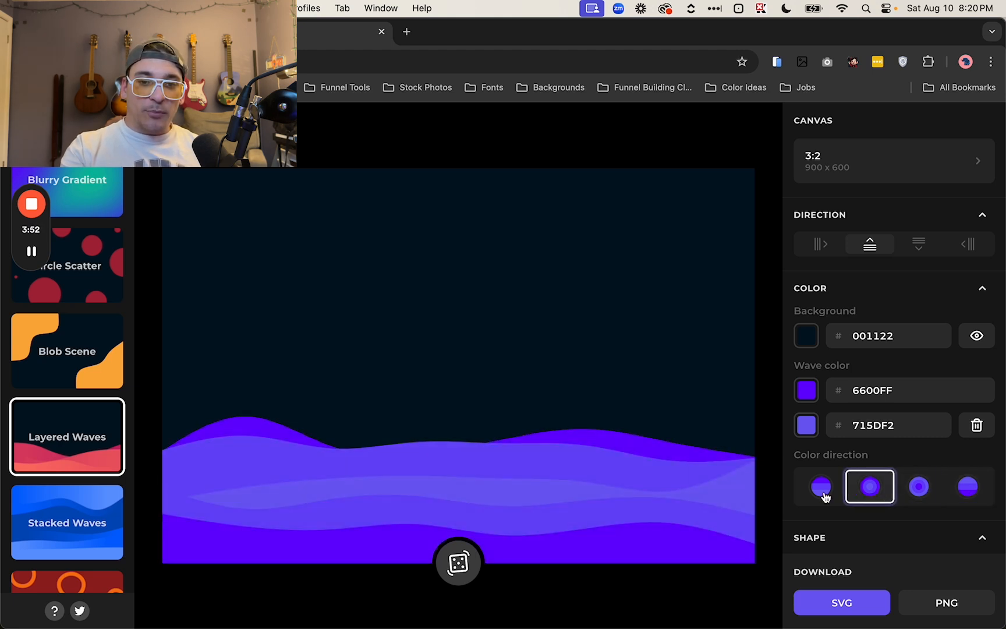
click(826, 497)
click(972, 489)
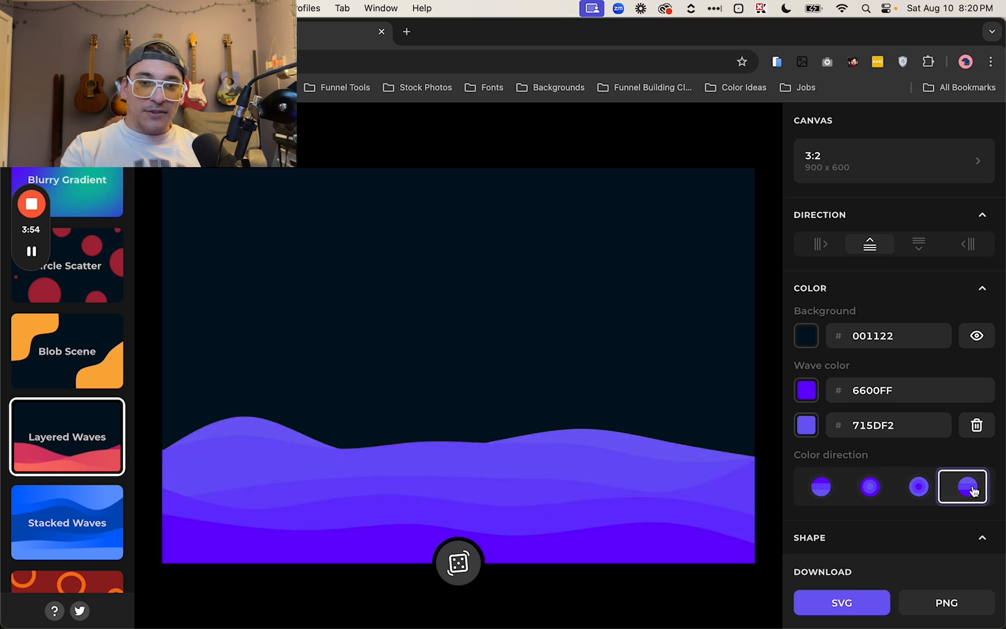
click(920, 490)
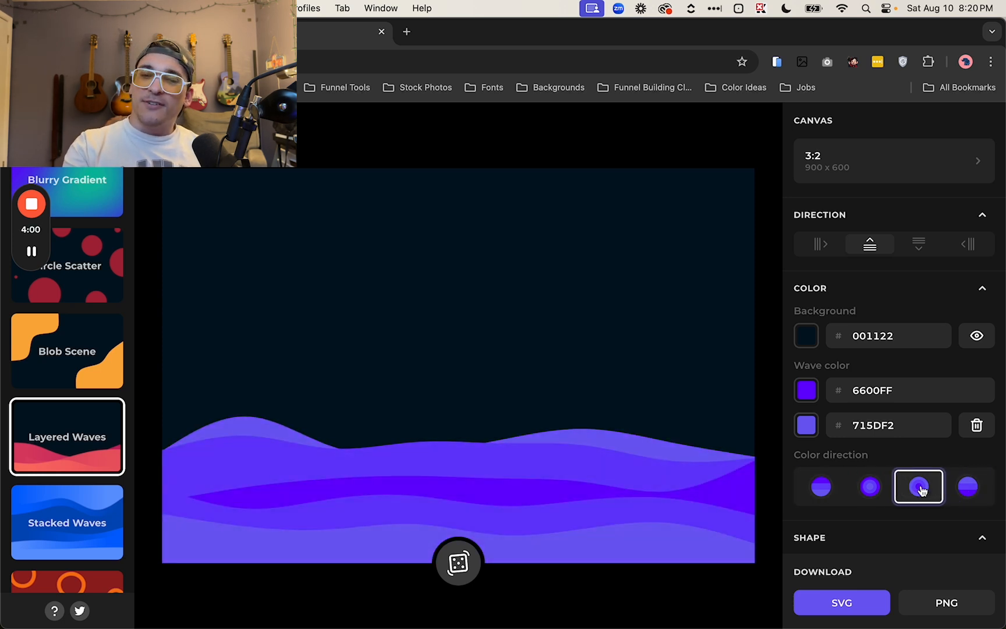
click(824, 487)
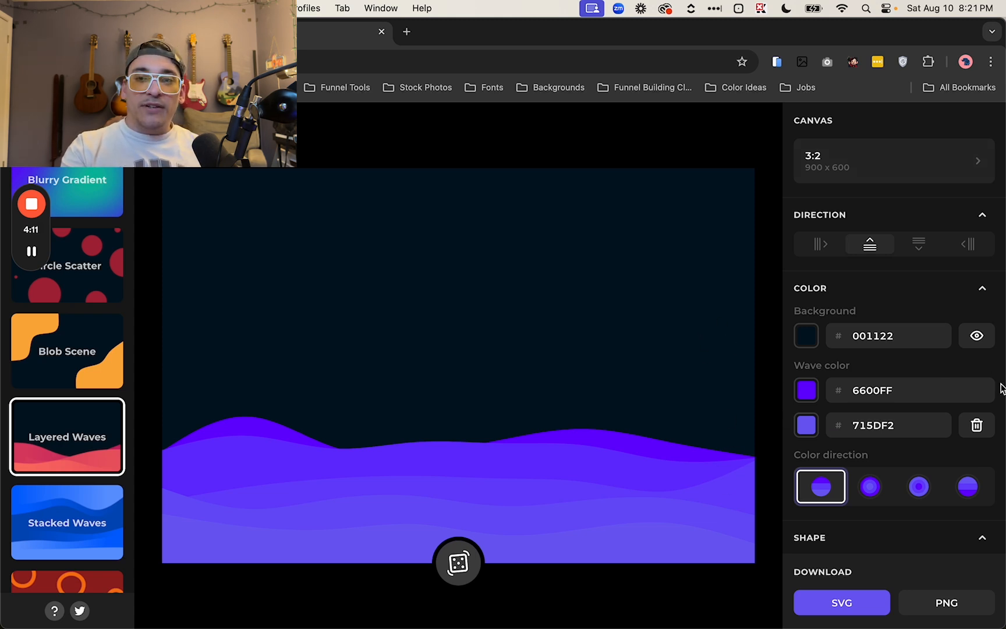
Hide the wave design's background color to preview it transparent, and show the background again
click(976, 341)
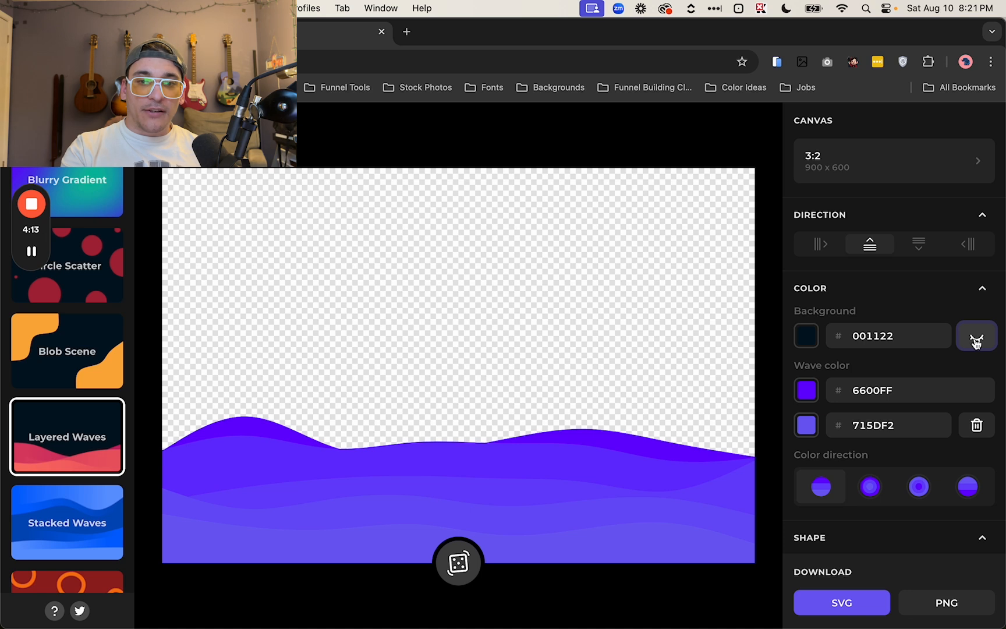
click(977, 341)
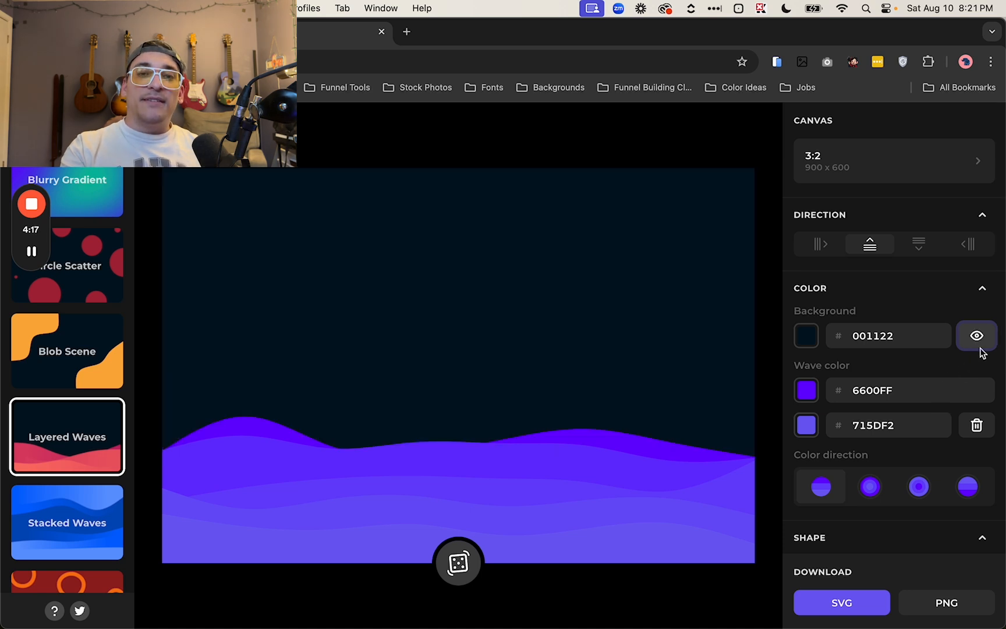
Lower the balance so the waves take up less of the canvas, and reduce the wave count to three
scroll(983, 353, down, 2)
scroll(983, 354, down, 4)
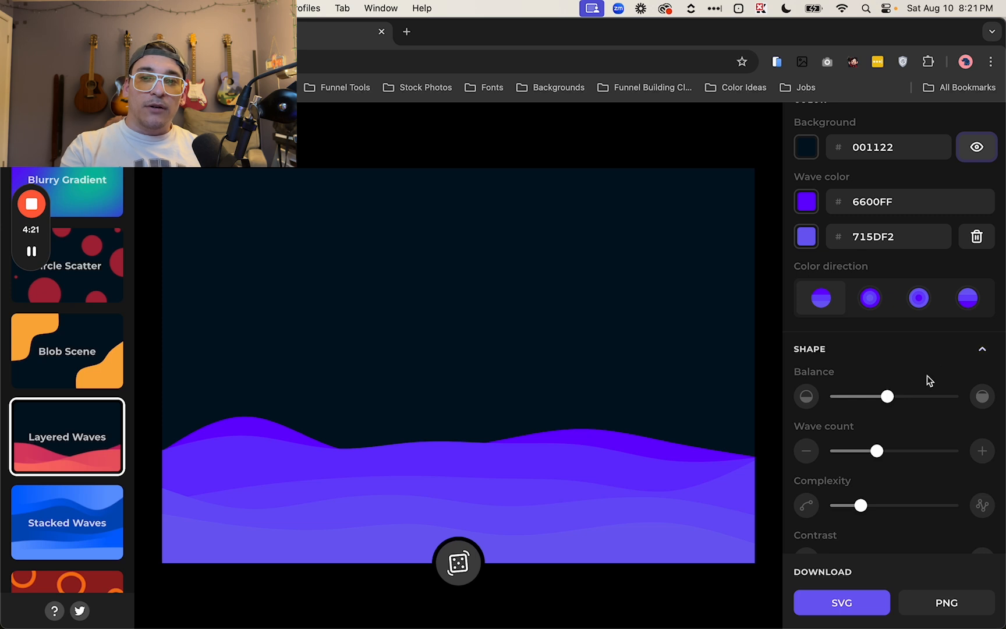
drag(888, 397, 859, 397)
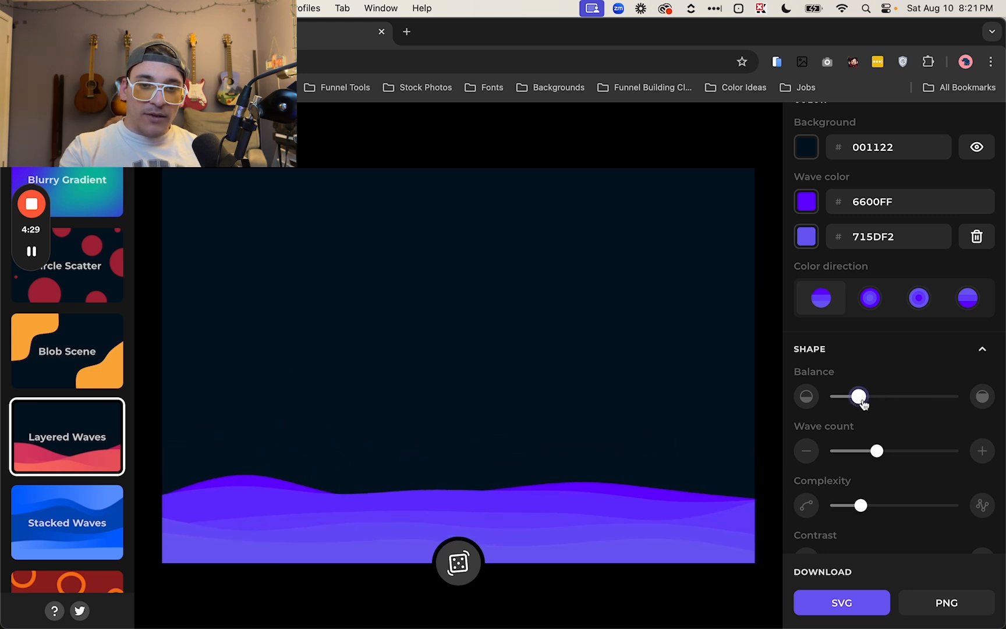
drag(880, 453, 859, 465)
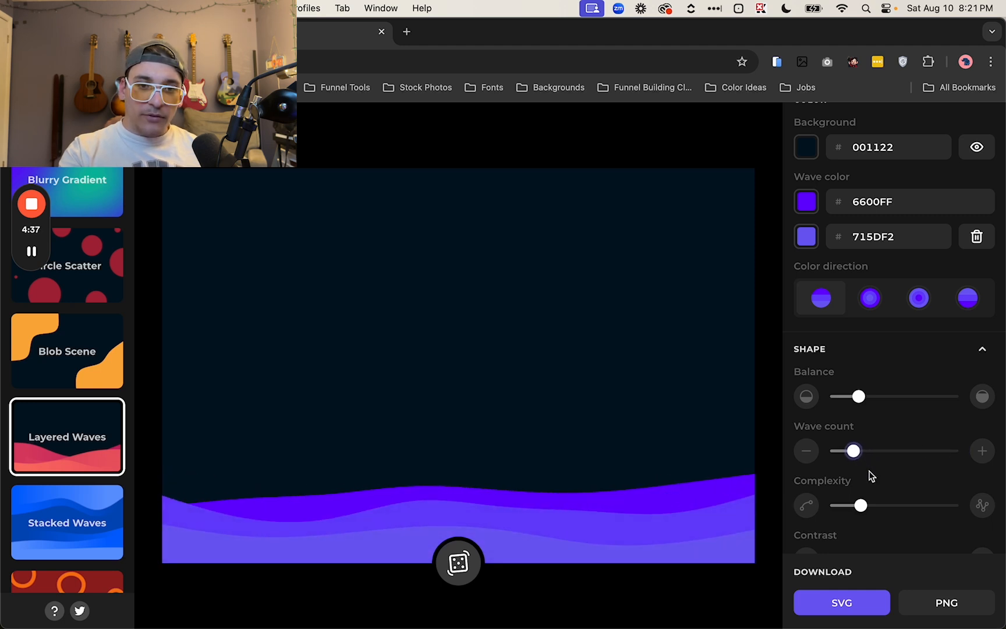
Increase the waves' complexity, contrast and overlap, and download the design as an SVG
scroll(872, 476, down, 1)
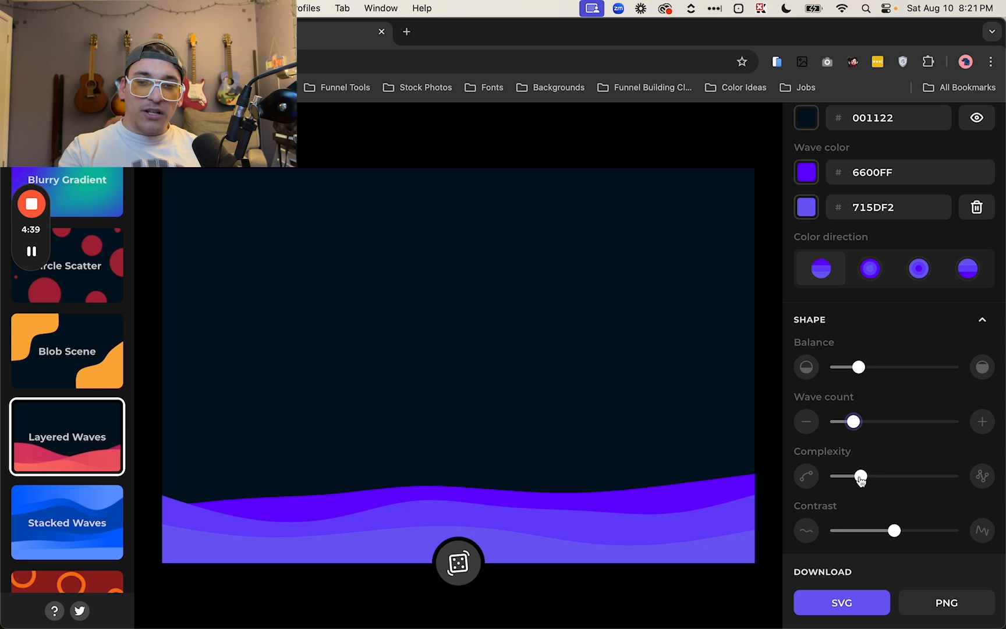
drag(861, 478, 920, 499)
scroll(891, 486, down, 1)
scroll(900, 506, down, 1)
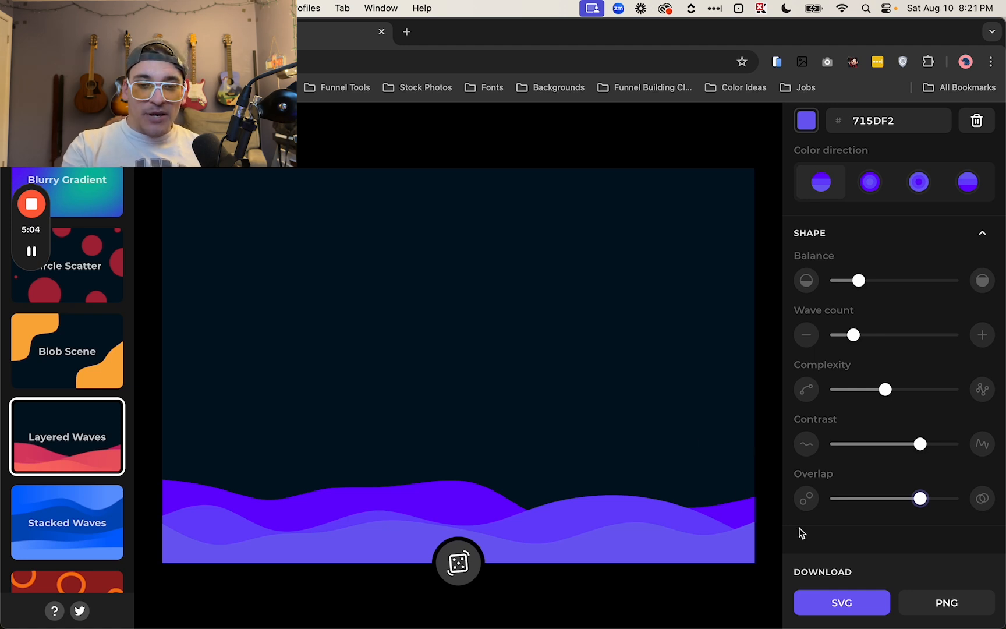
click(868, 610)
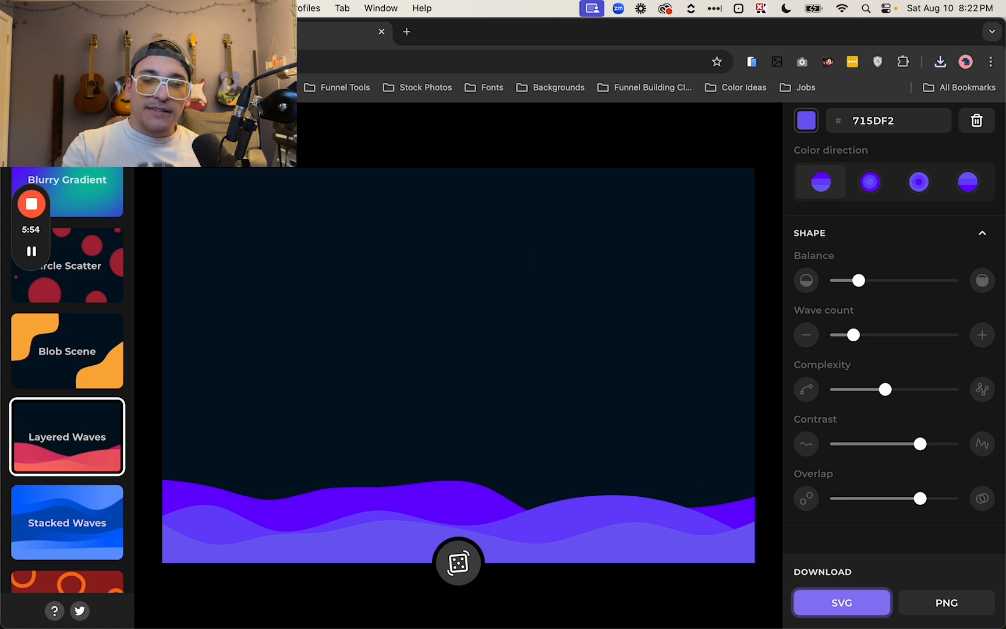
Switch to the ClickFunnels page editor and upload the wave SVG as the opt-in section's background image
click(157, 31)
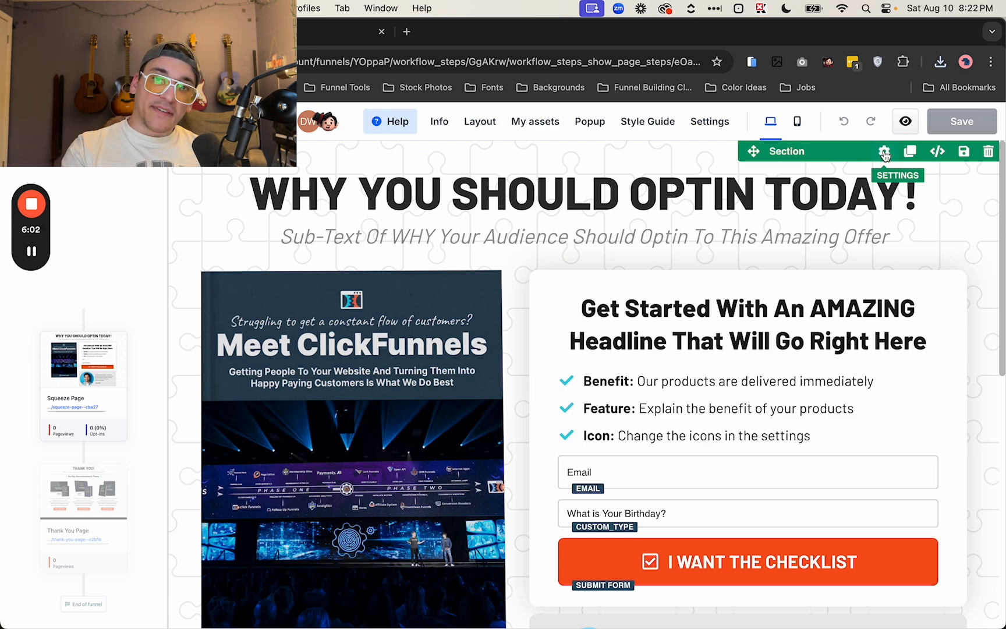
click(885, 152)
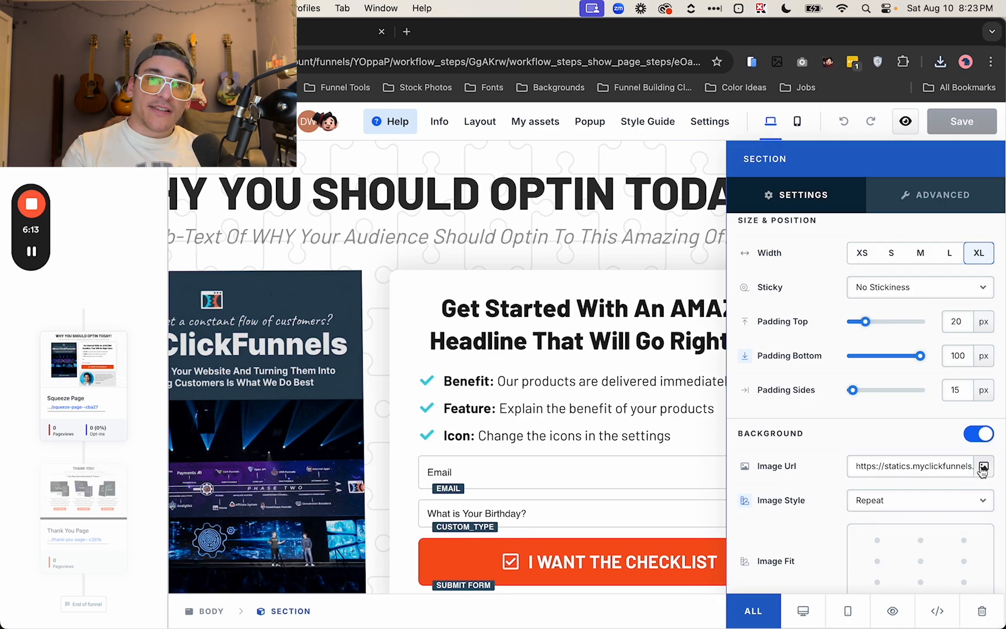
click(983, 470)
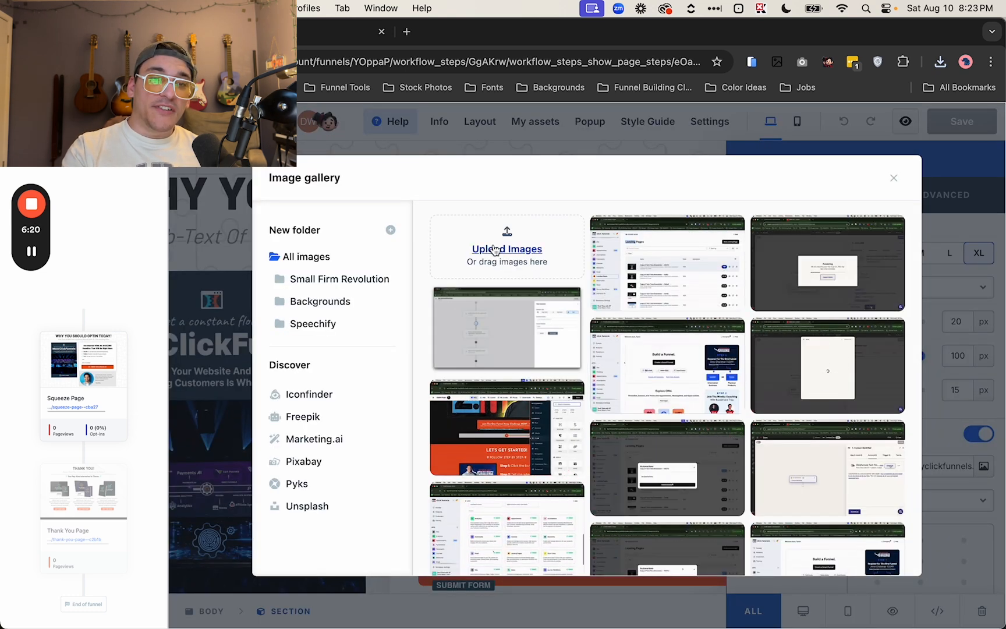
click(494, 250)
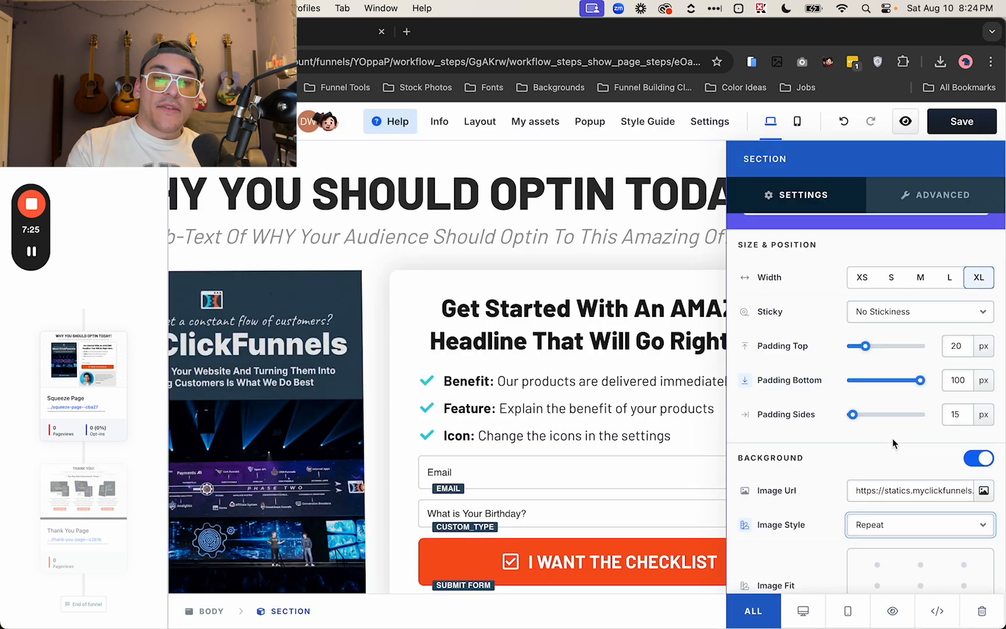
Set the alpha of the section's white foreground color to 0% and check the background along the page
scroll(893, 443, down, 5)
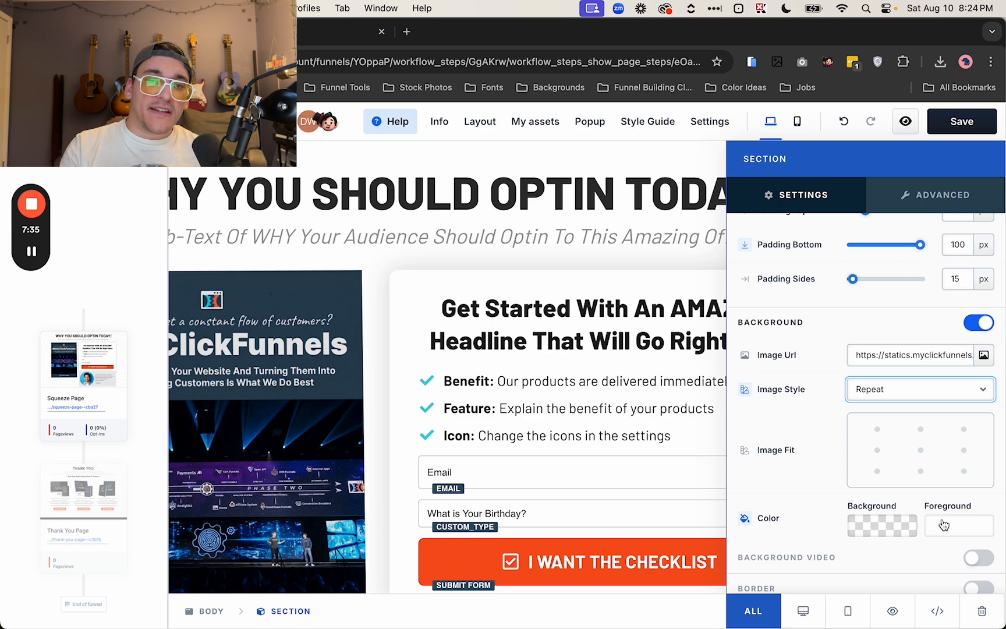
scroll(690, 422, down, 4)
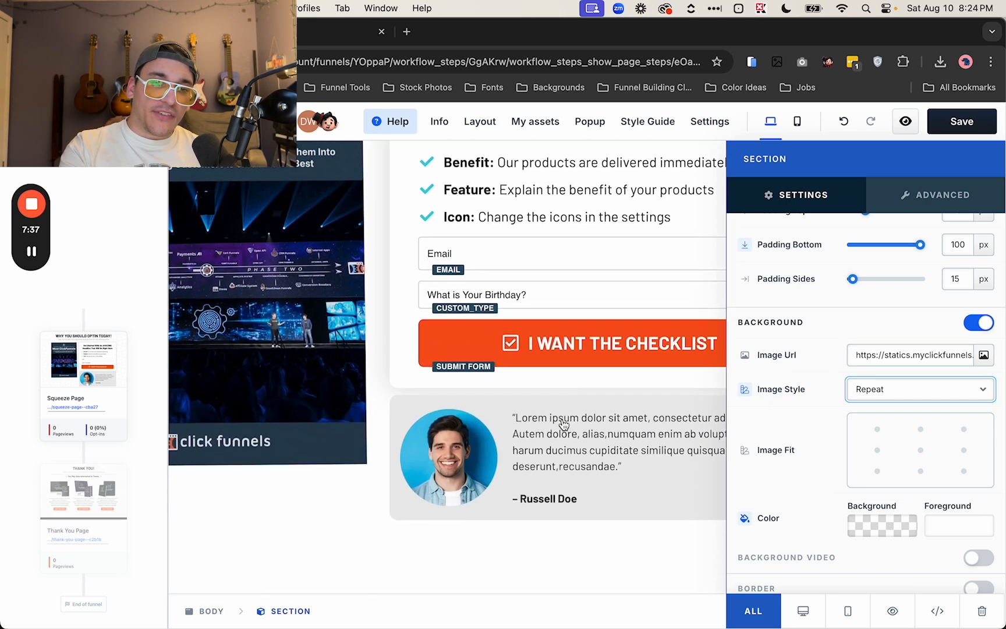
click(940, 532)
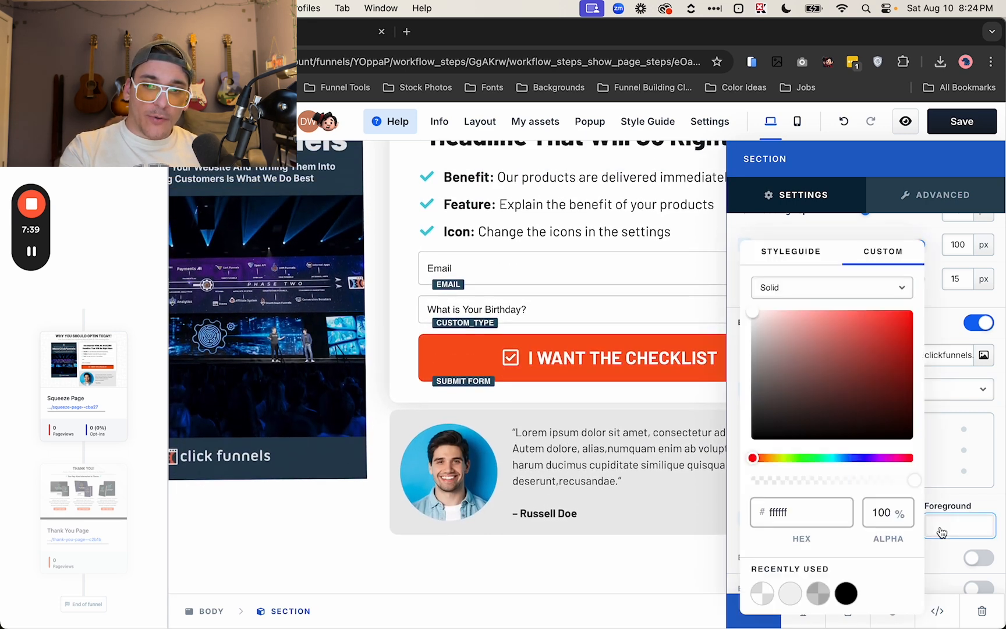
drag(910, 477, 689, 501)
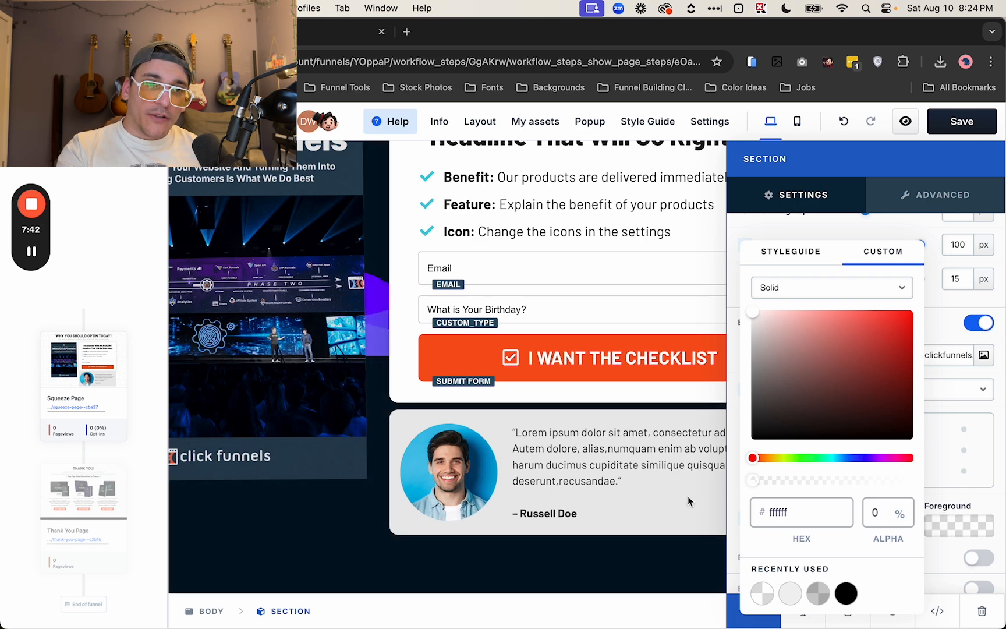
click(409, 543)
scroll(409, 546, up, 2)
scroll(408, 546, down, 4)
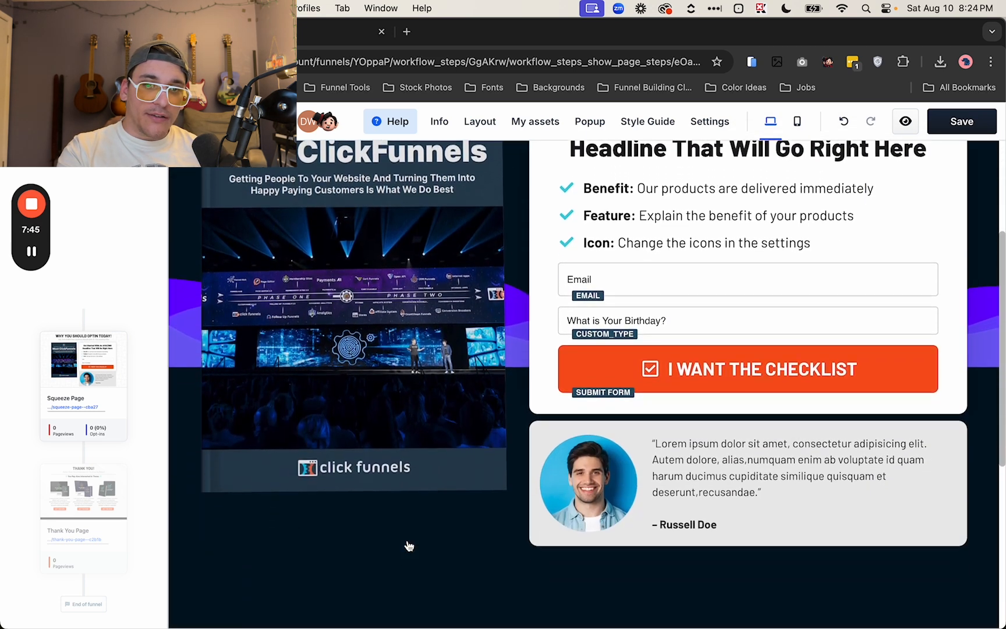
scroll(409, 546, up, 4)
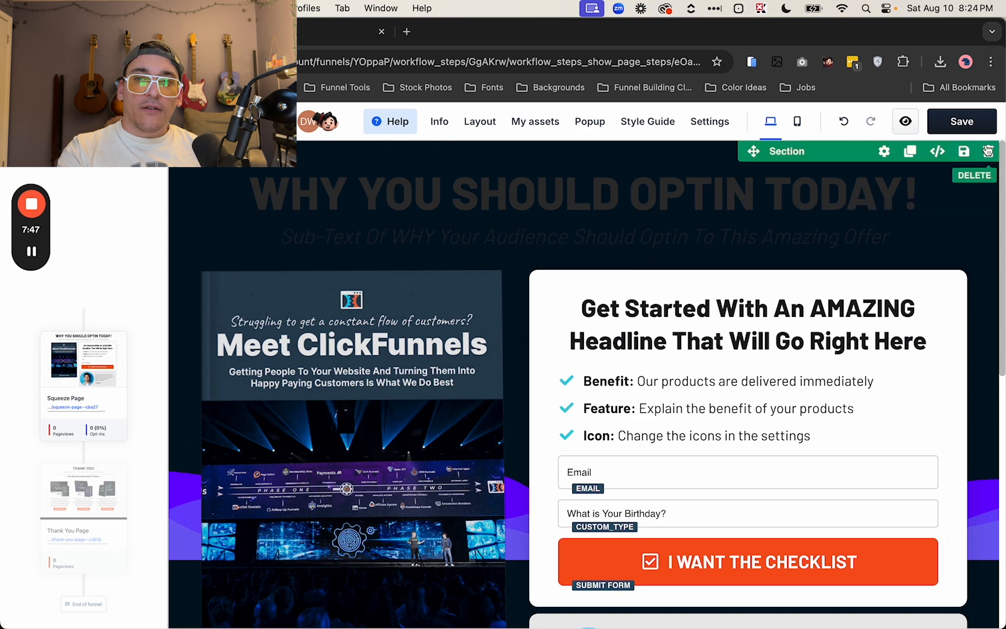
Set the section's background image style to Fill 100% Width and check how it fits down the page
click(880, 155)
scroll(939, 395, down, 3)
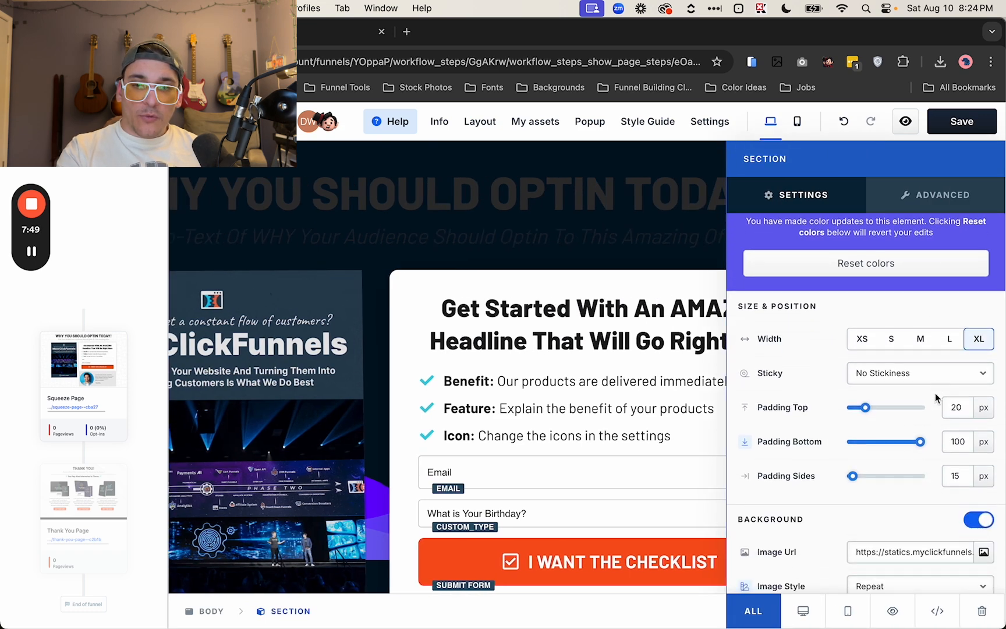
click(913, 536)
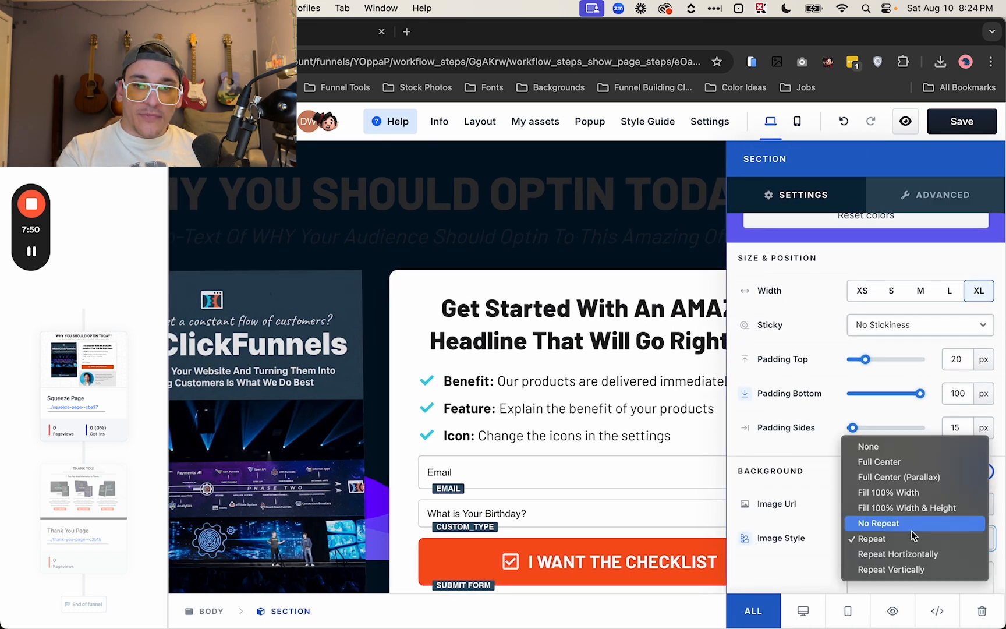
click(911, 497)
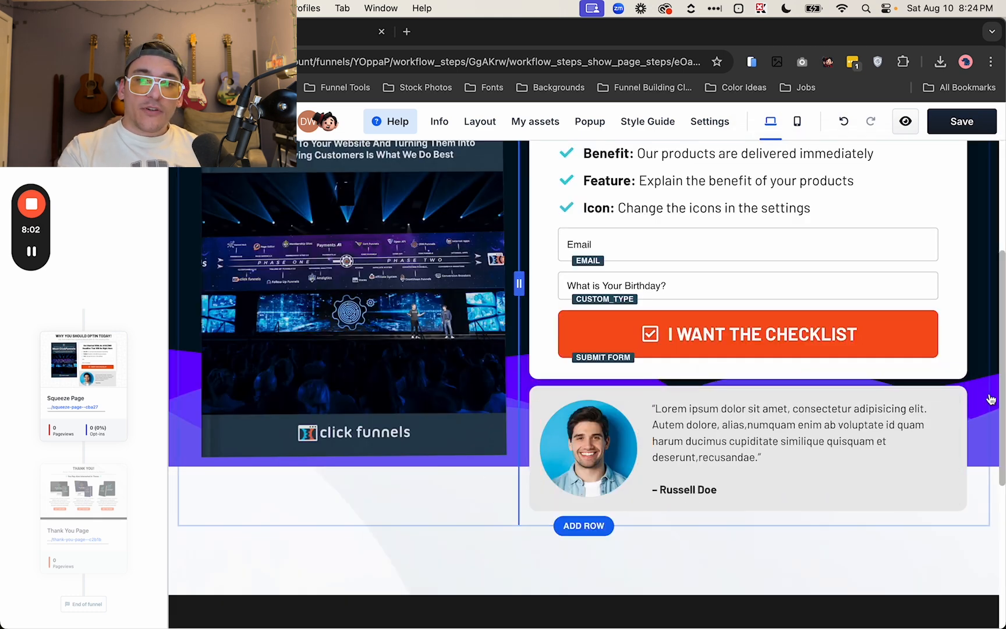
scroll(992, 402, up, 4)
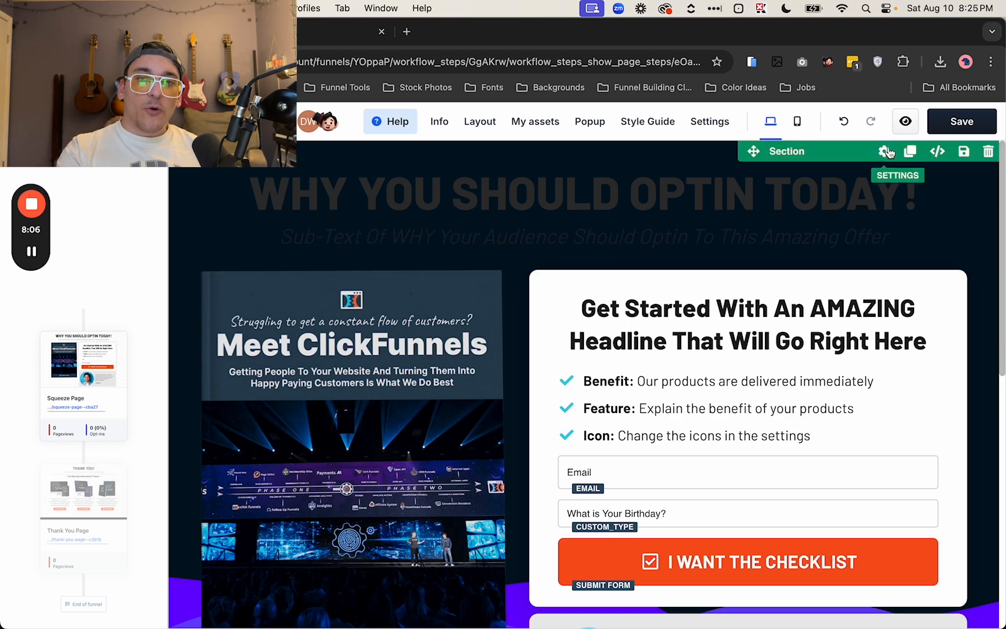
Set the section's white foreground overlay to 80% alpha and review the page
click(885, 151)
scroll(920, 321, down, 5)
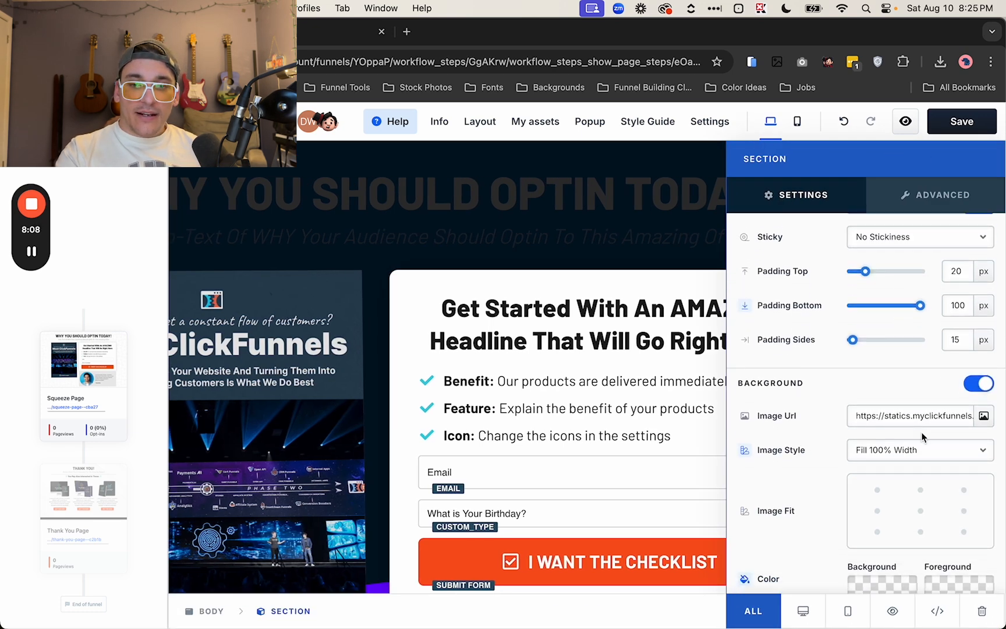
scroll(923, 437, down, 2)
click(930, 504)
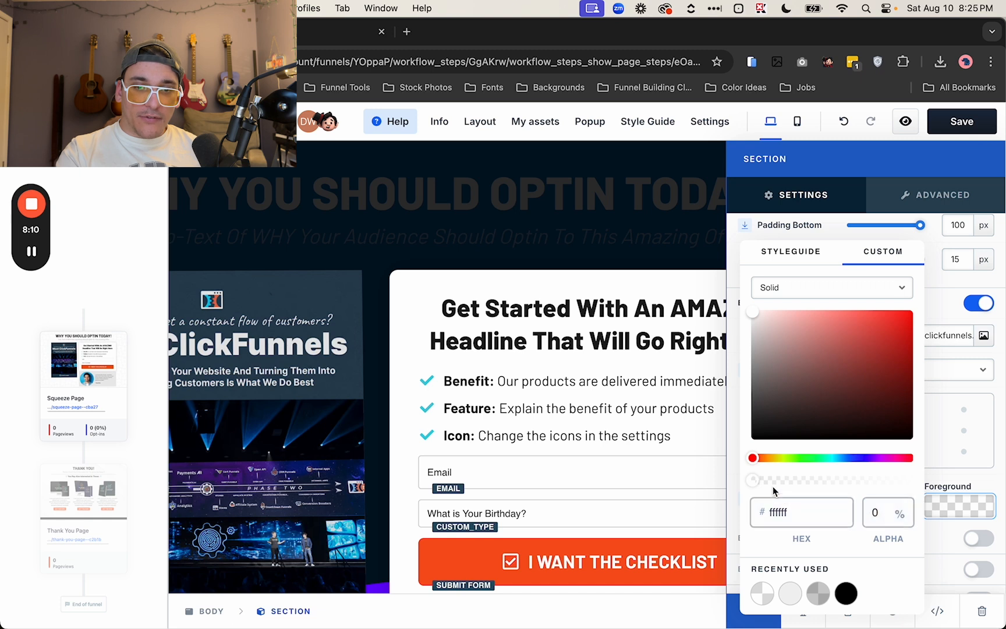
drag(752, 478, 858, 499)
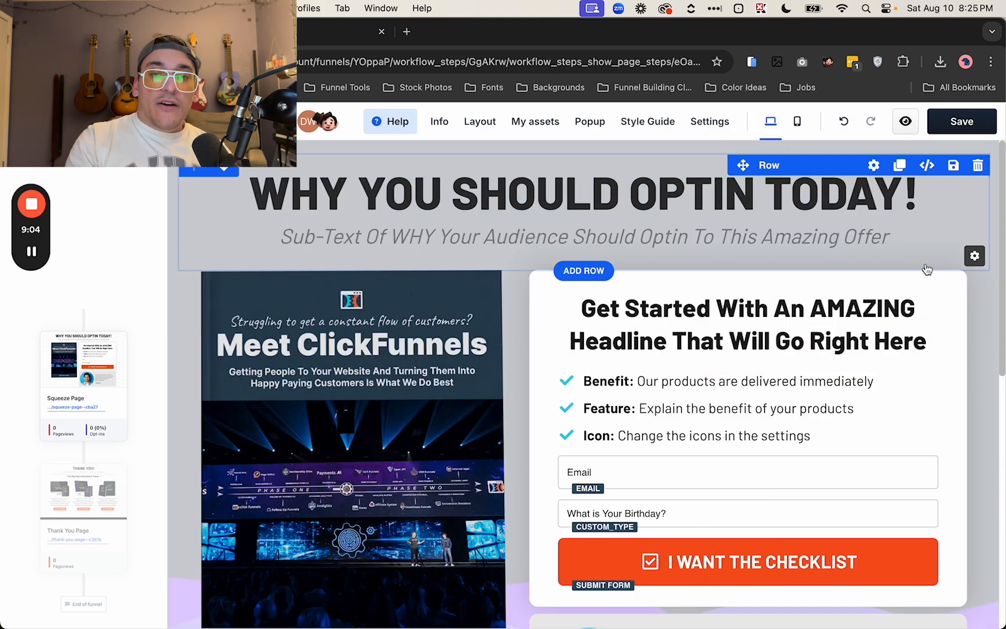
scroll(930, 265, down, 5)
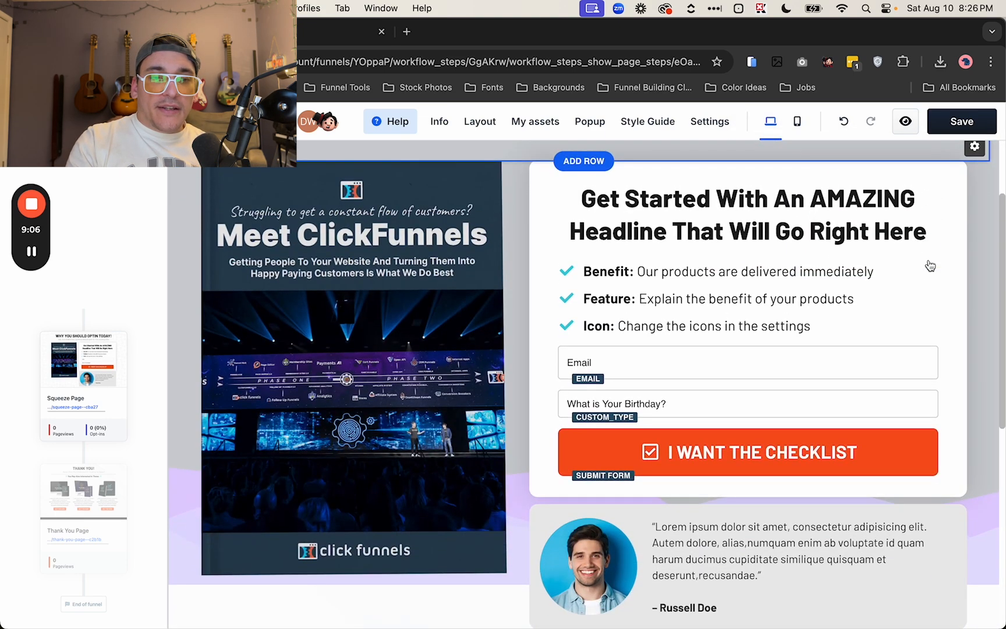
scroll(929, 265, up, 5)
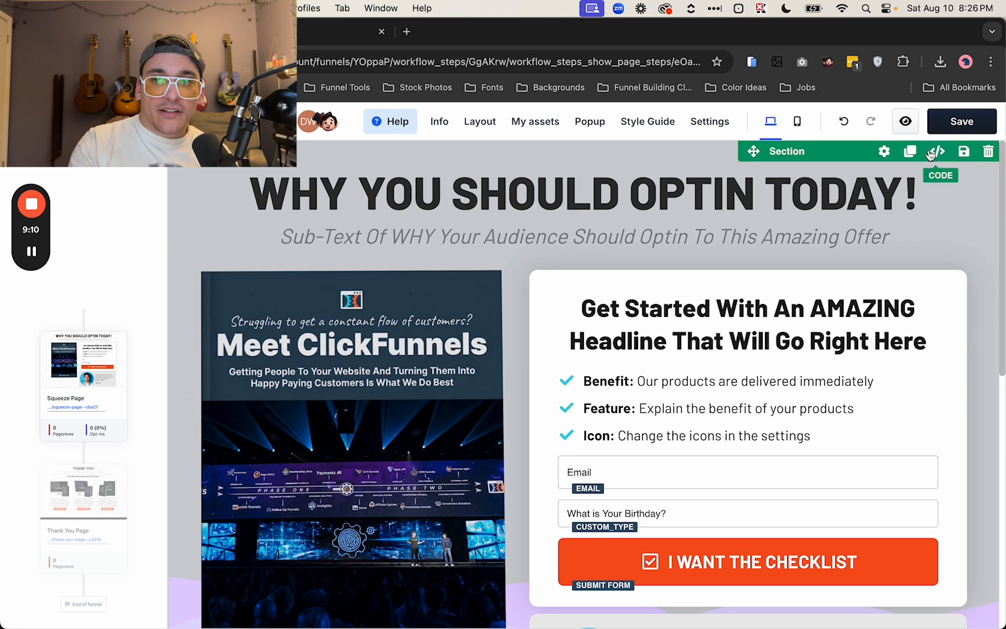
Remove the section's bottom padding and check the spacing above the footer
click(885, 151)
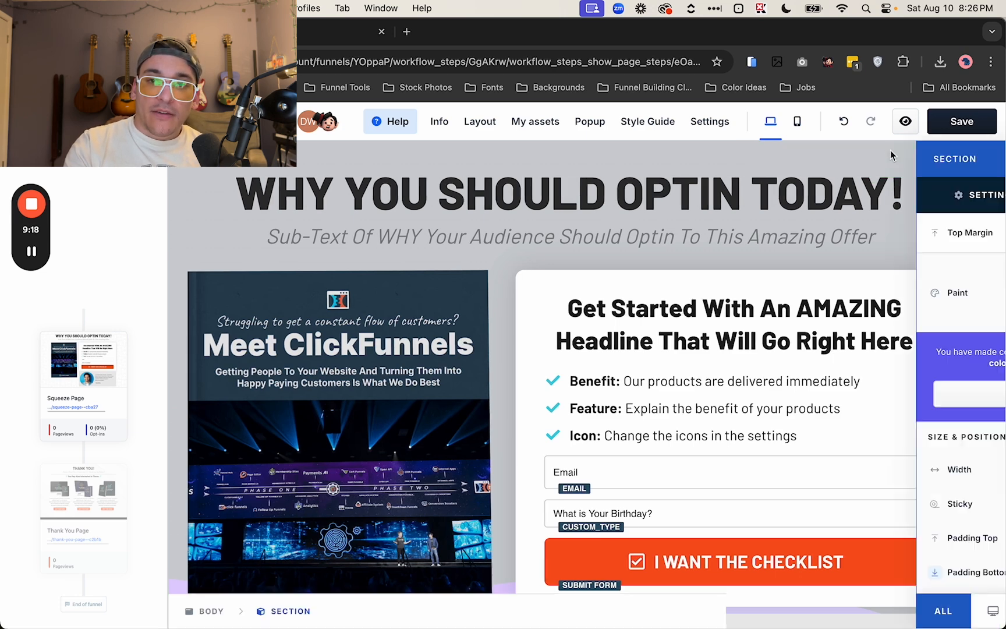
scroll(874, 349, down, 5)
drag(921, 384, 842, 390)
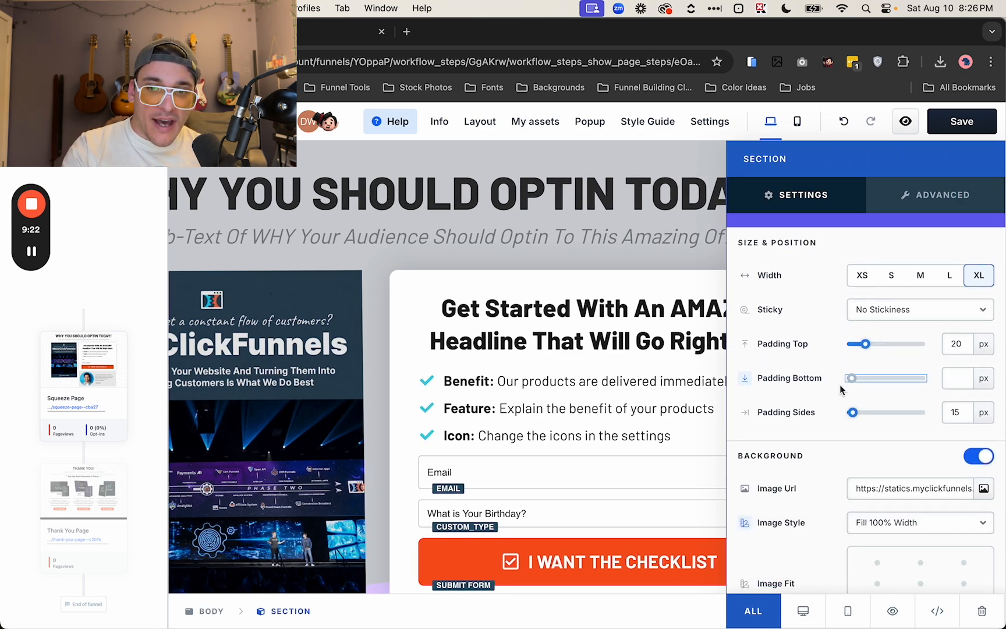
click(628, 430)
scroll(583, 466, down, 5)
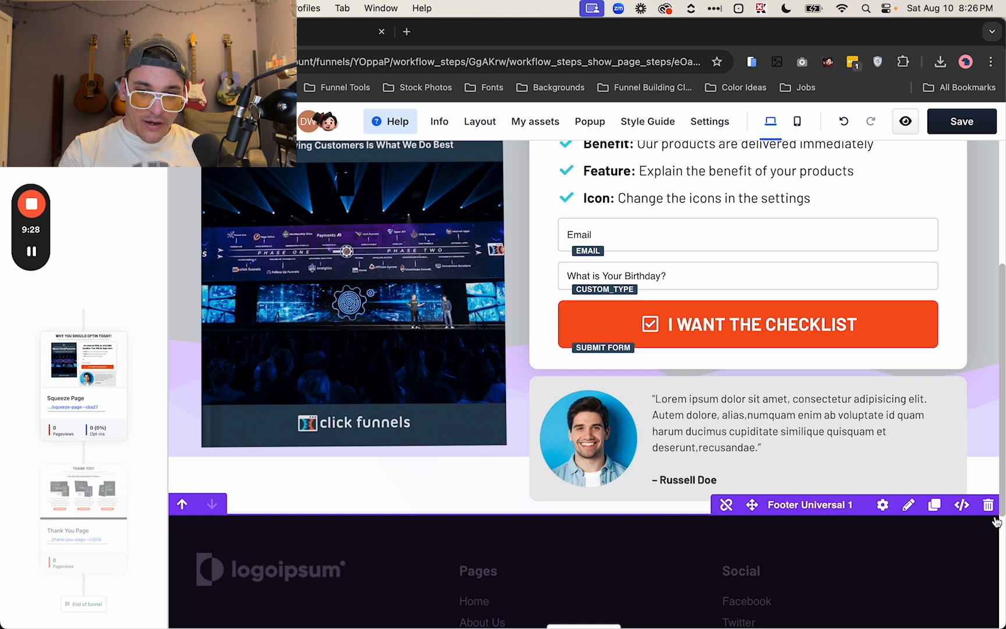
scroll(992, 465, up, 5)
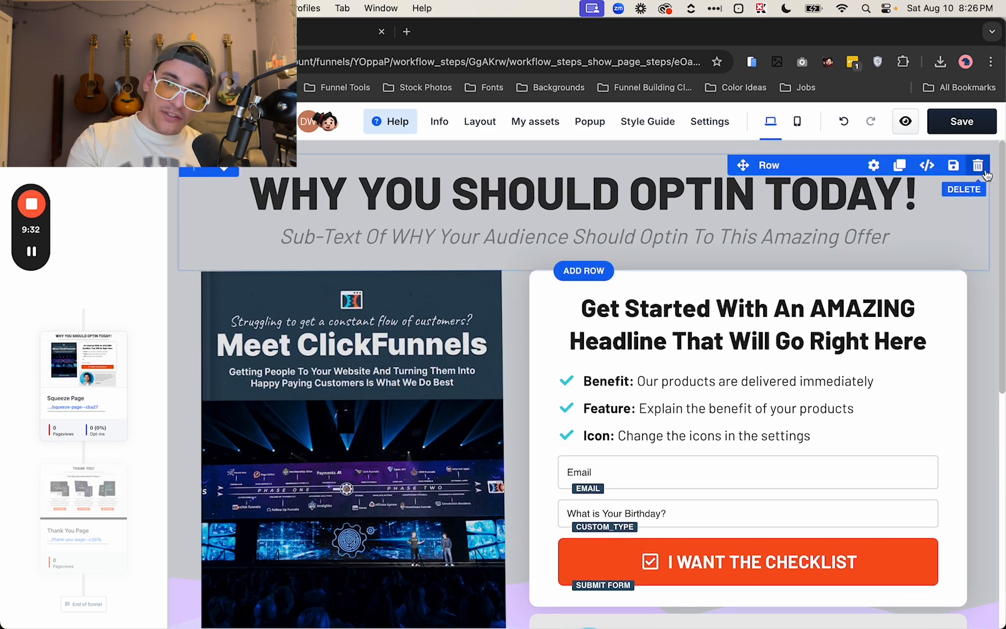
Change the "WHY YOU SHOULD OPTIN TODAY!" headline color to white ffffff
click(859, 174)
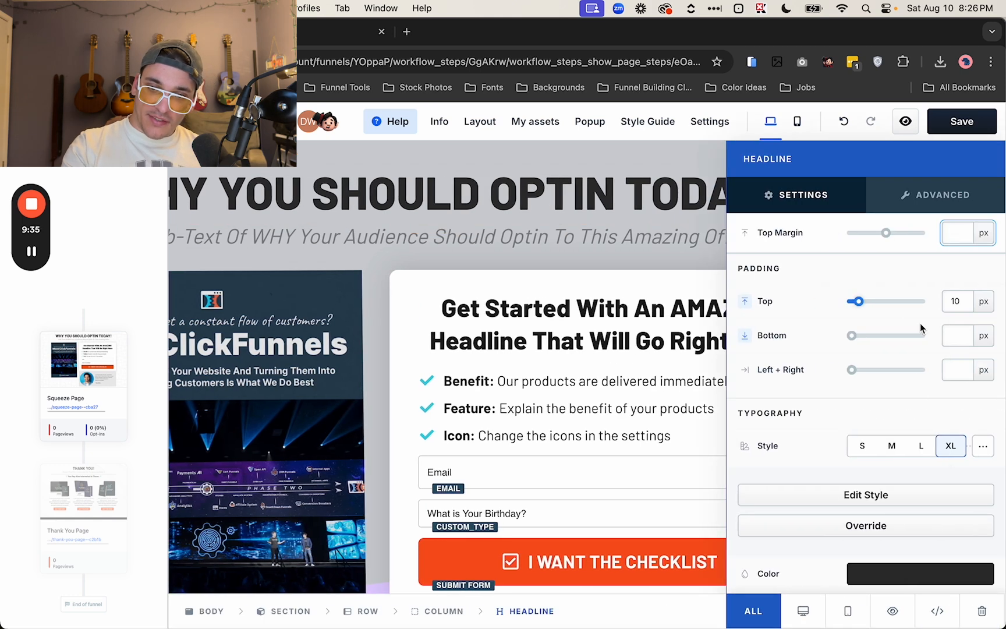
scroll(910, 369, down, 4)
click(910, 369)
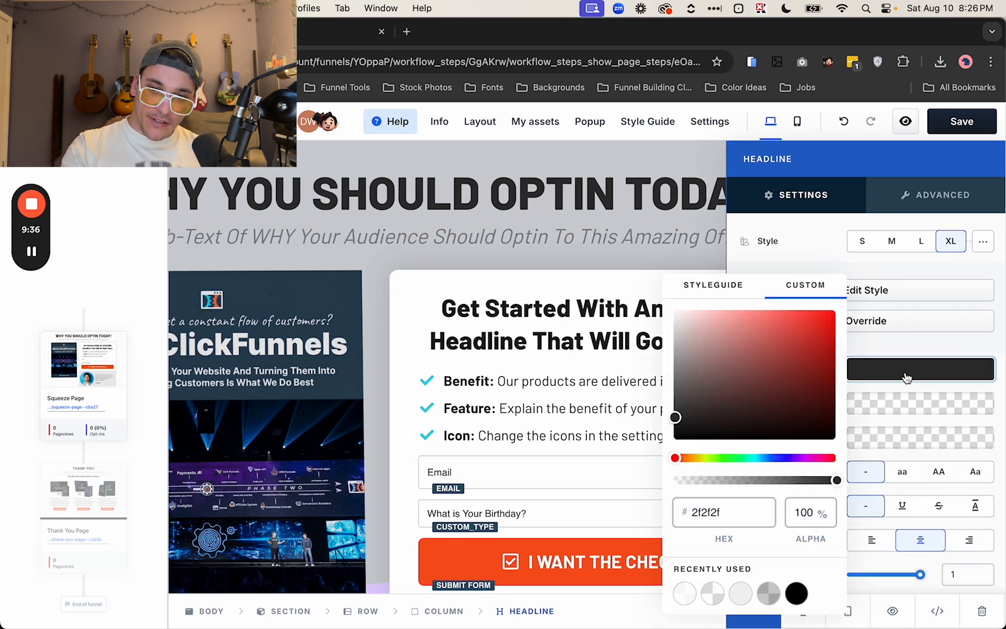
drag(675, 418, 662, 299)
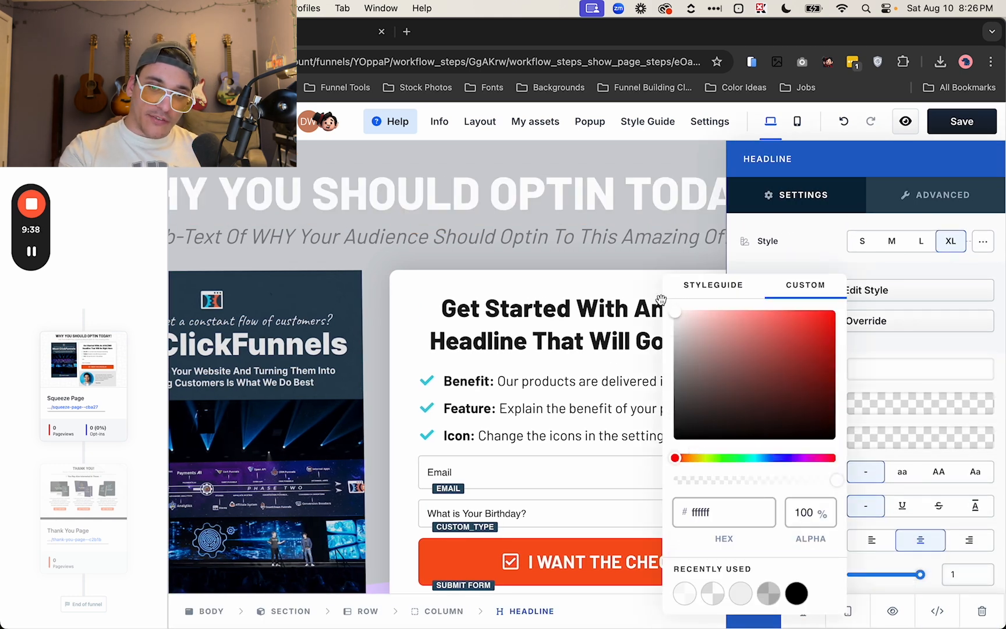
click(625, 205)
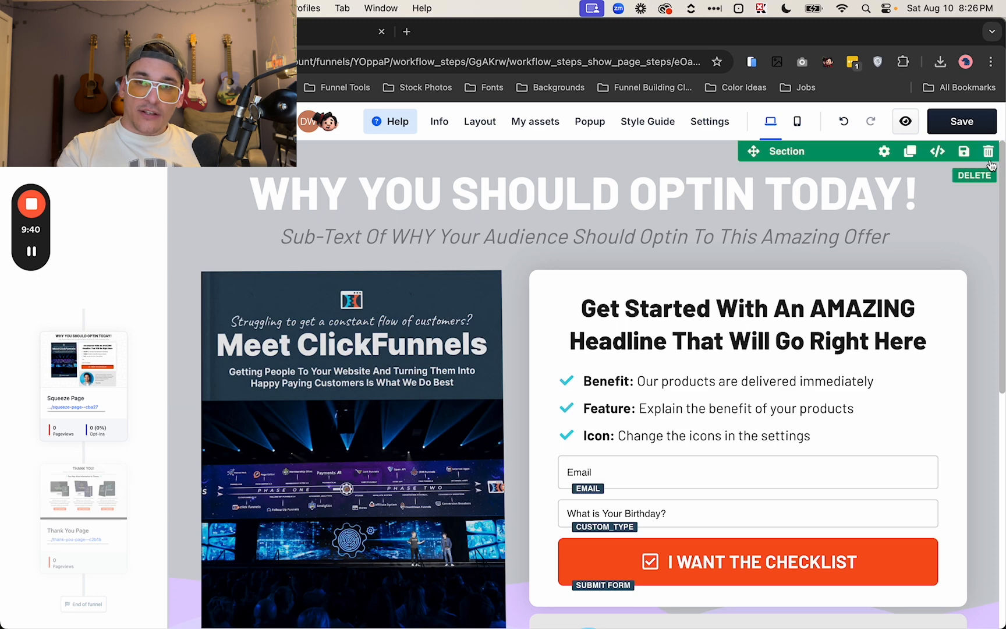
Try a black 000000 foreground overlay at 45% alpha on the section and review the page
click(892, 155)
scroll(893, 315, down, 5)
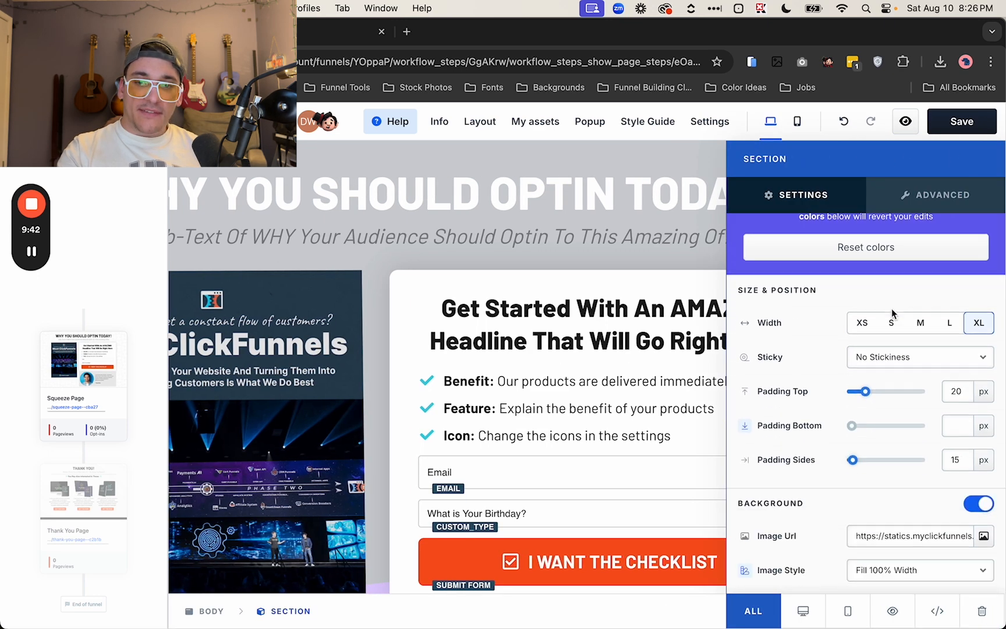
click(950, 558)
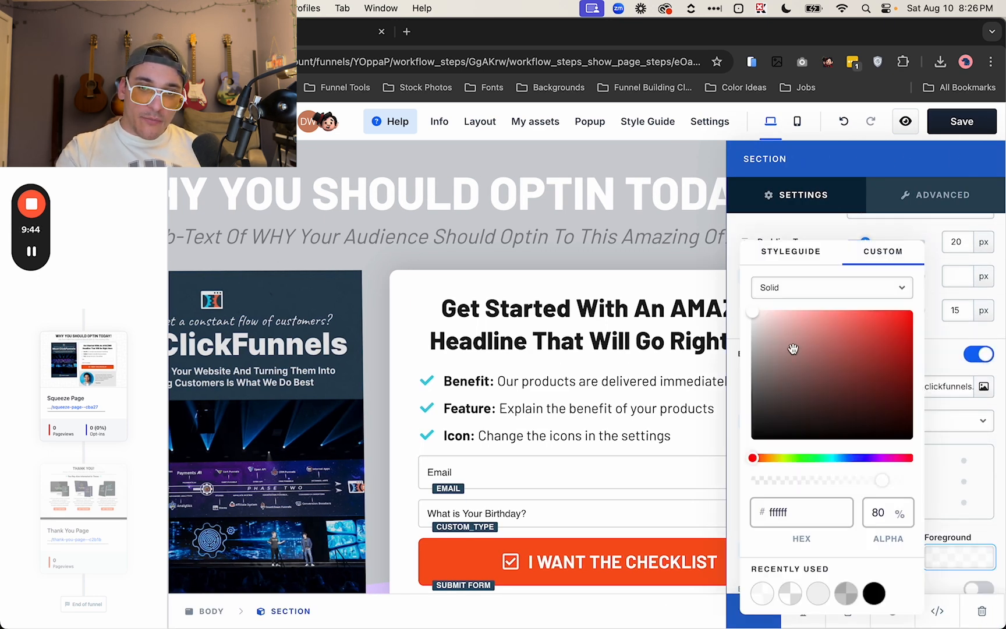
drag(753, 321, 735, 470)
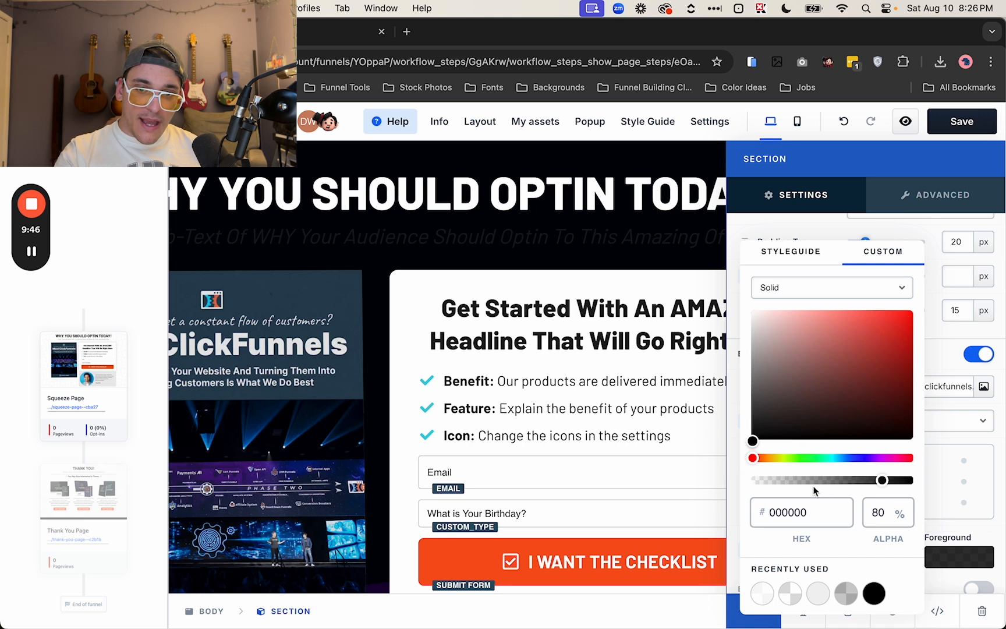
drag(882, 481, 824, 485)
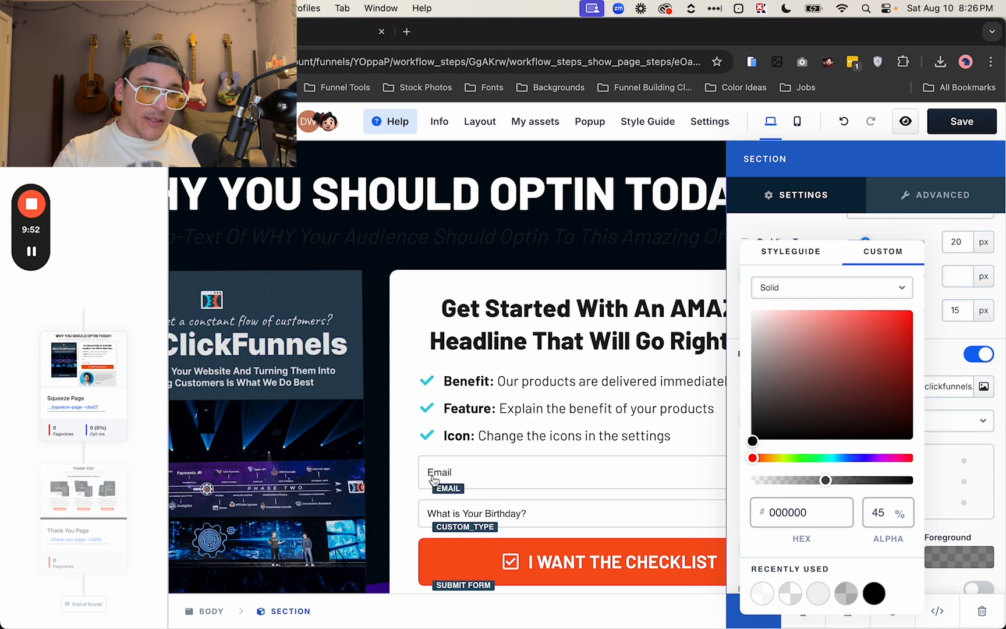
click(373, 478)
scroll(377, 483, down, 3)
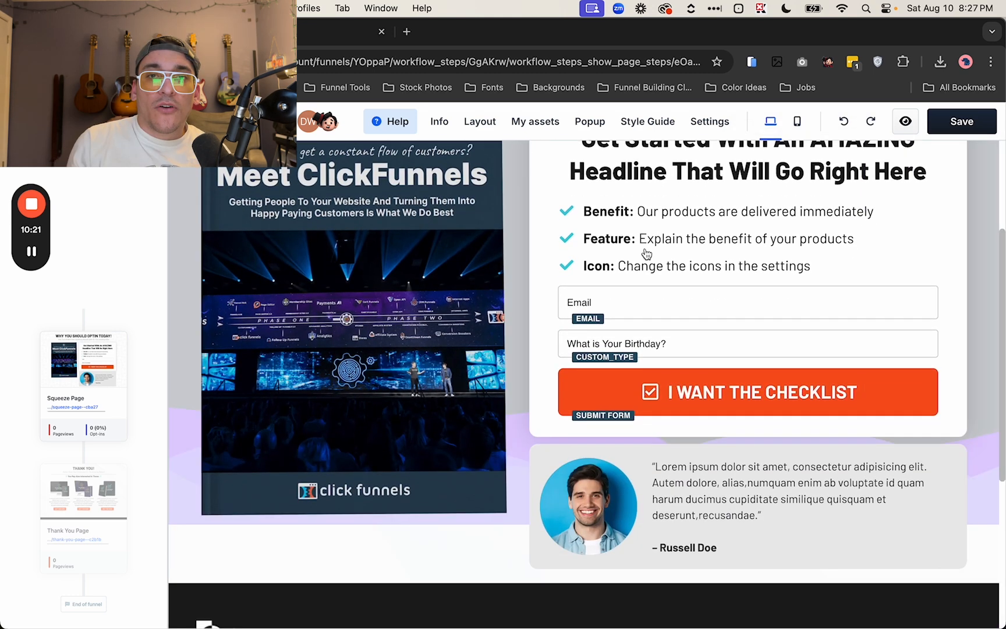